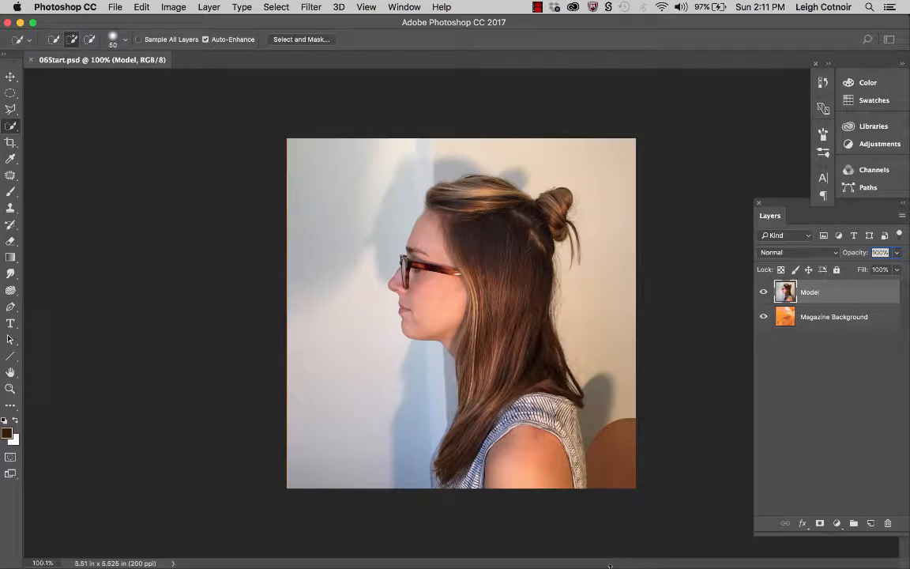
- Hide and show the Model layer to compare it with the background, and inspect the photo up close
click(763, 293)
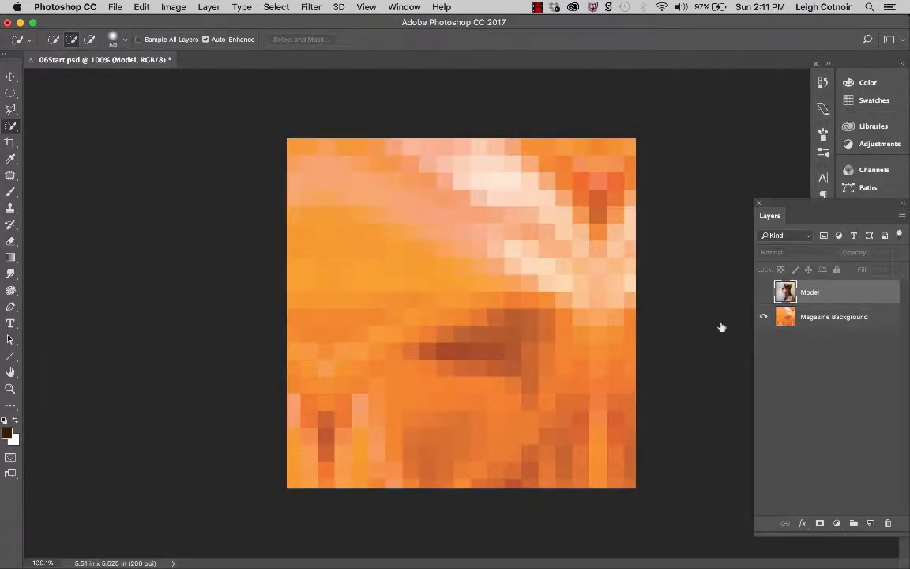
click(764, 293)
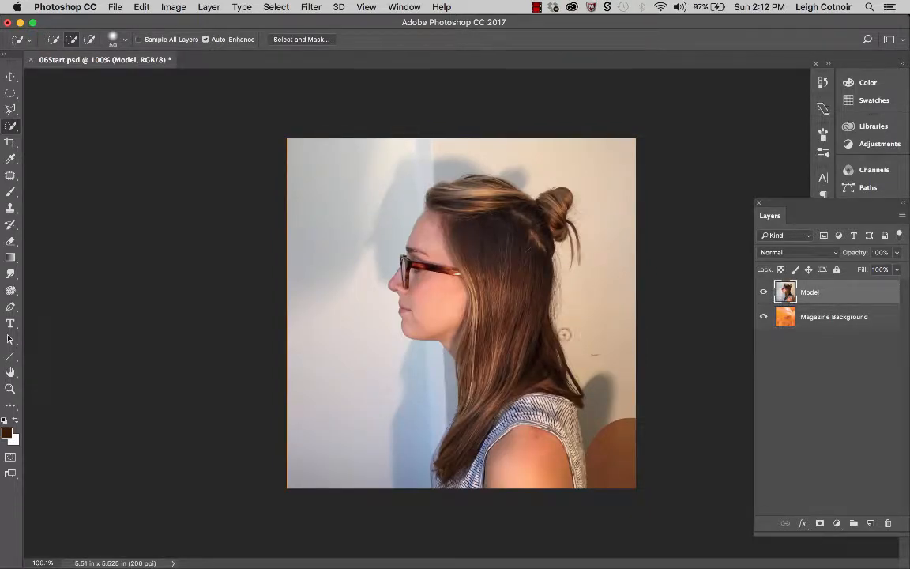
scroll(565, 334, up, 5)
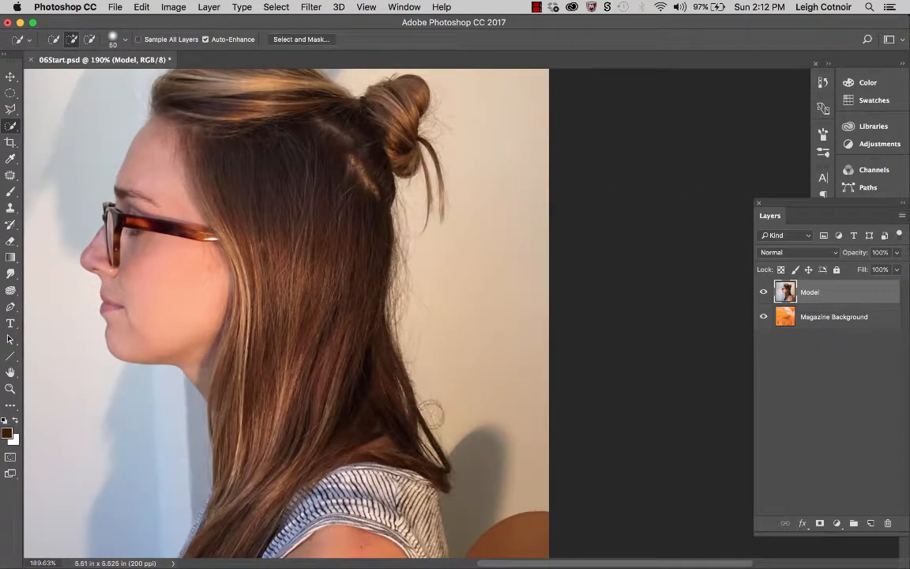
scroll(402, 211, left, 3)
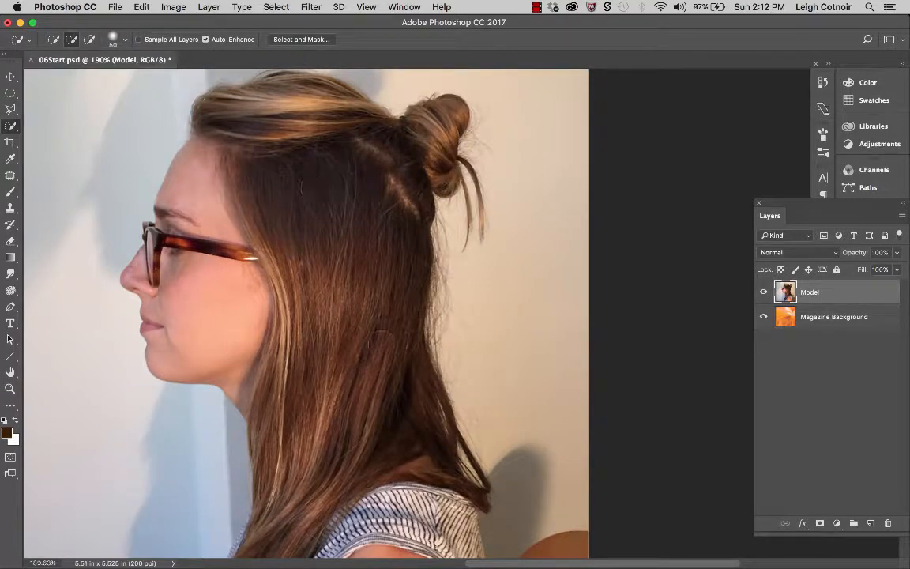
scroll(380, 342, down, 3)
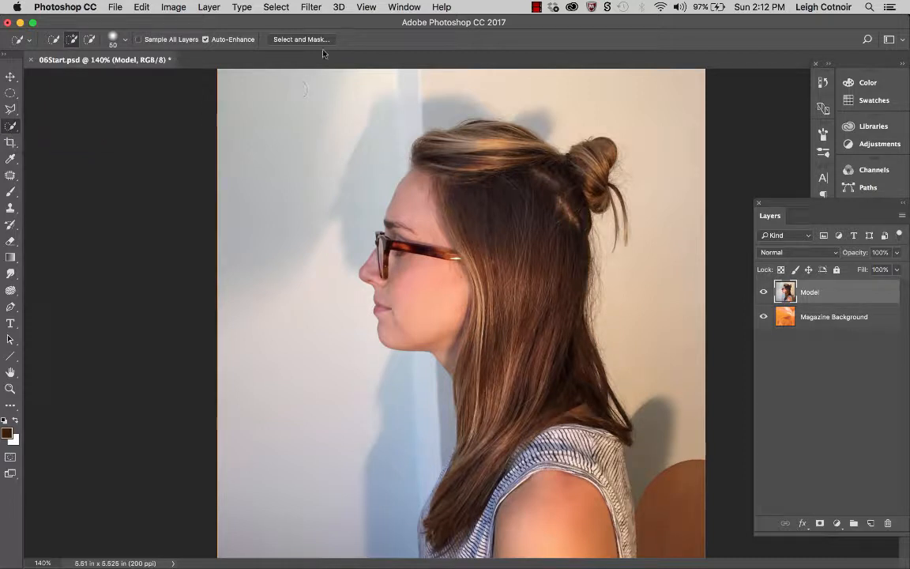
- Open Select and Mask, switch the view to Onion Skin and set its transparency to 59%
click(300, 40)
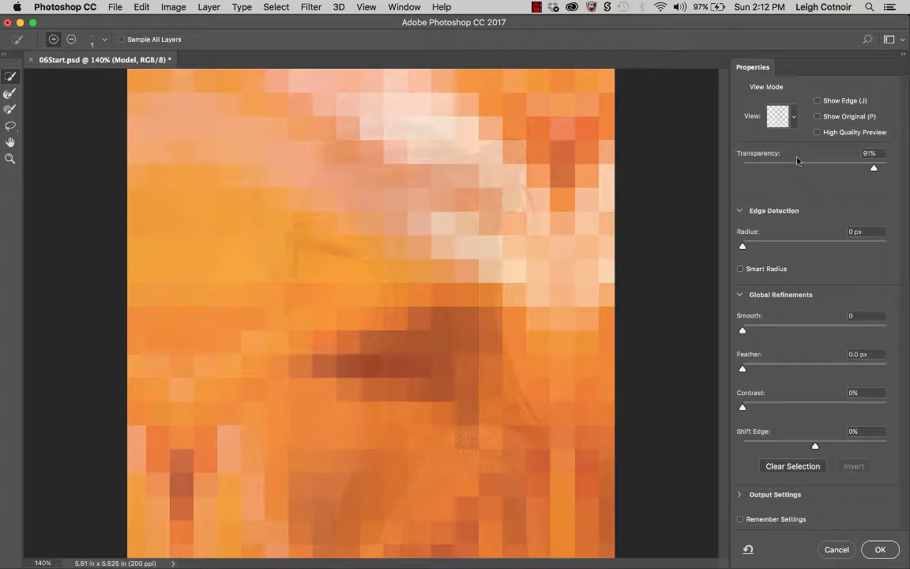
click(778, 116)
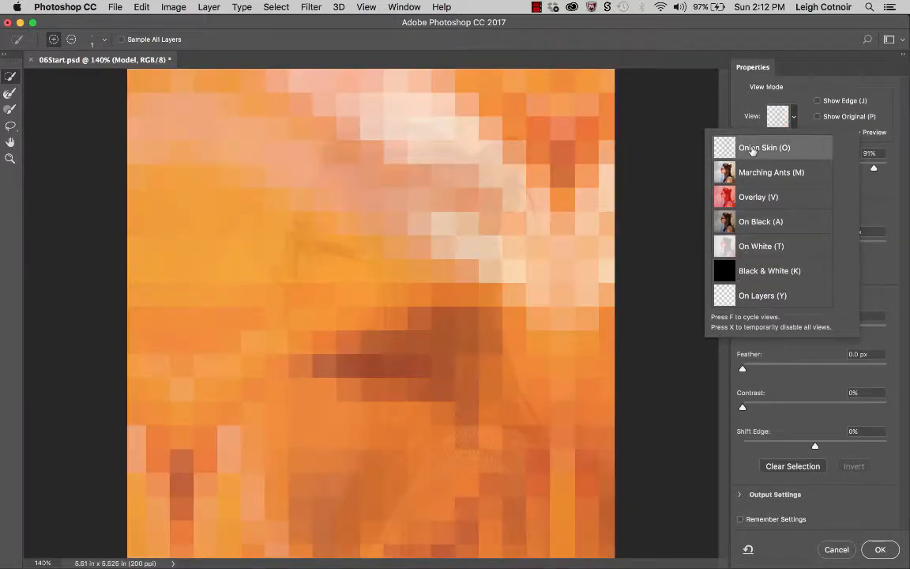
click(752, 148)
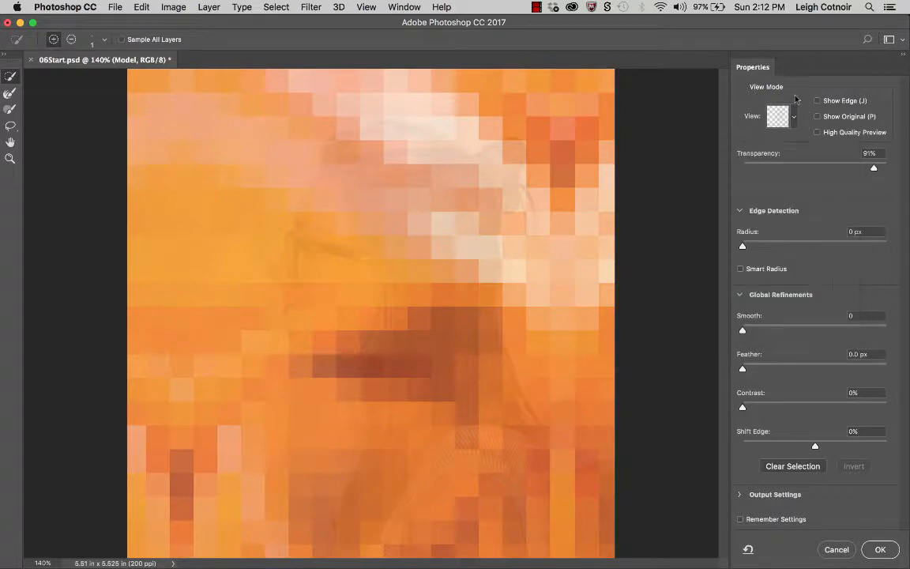
drag(875, 168, 826, 166)
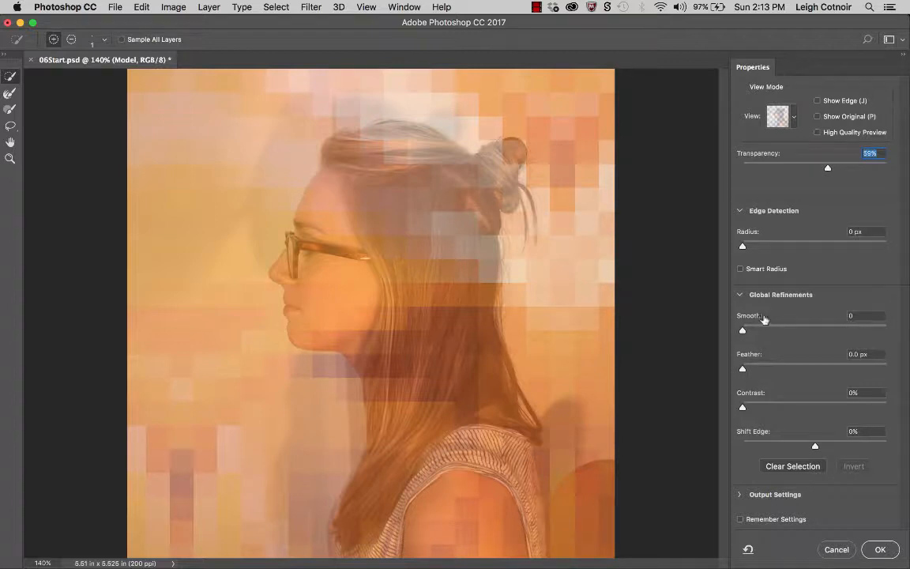
- Enable Smart Radius and set the Quick Selection brush size to 20 px
click(740, 269)
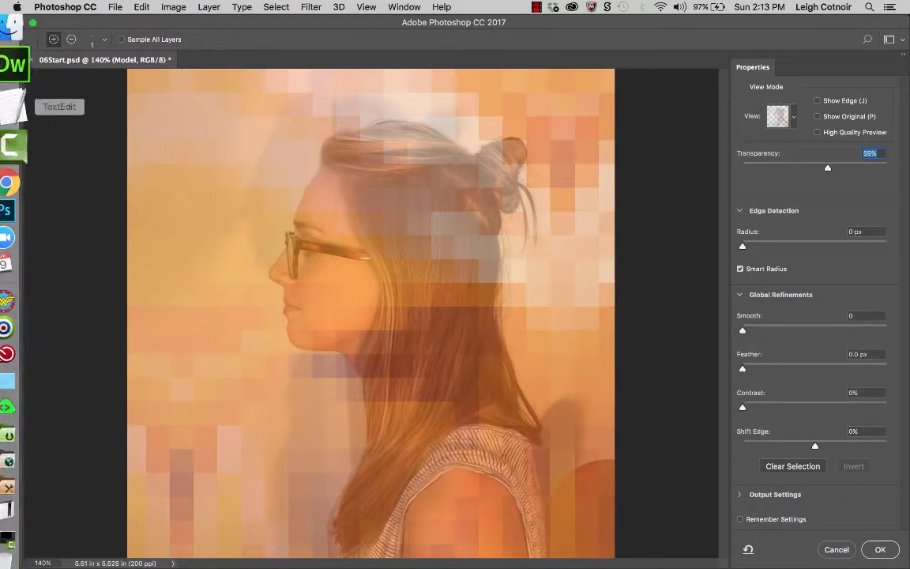
click(105, 40)
drag(30, 75, 179, 106)
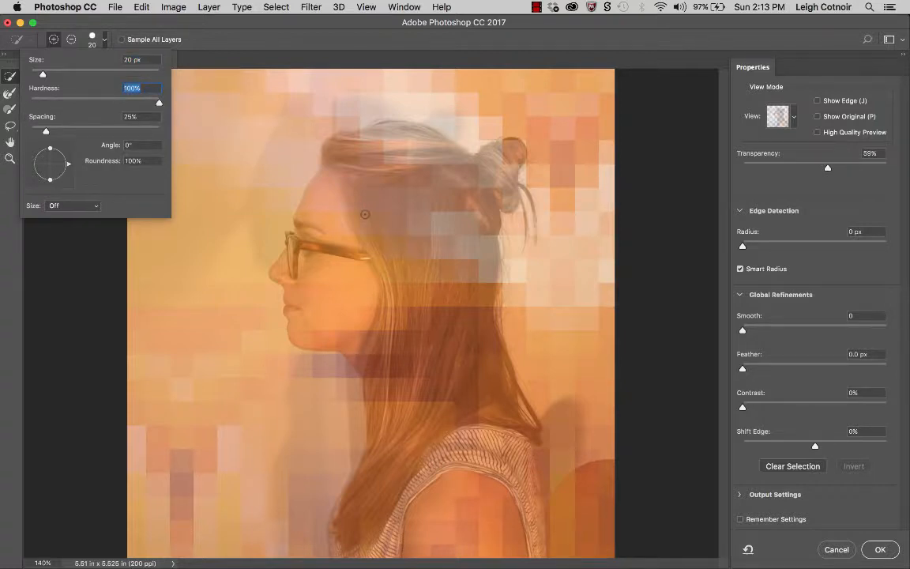
- Paint a quick selection over the model's hair, face, neck and shoulder
click(365, 214)
mouse_move(365, 215)
mouse_down()
mouse_move(364, 202)
mouse_move(388, 191)
mouse_move(417, 192)
mouse_move(361, 228)
mouse_up()
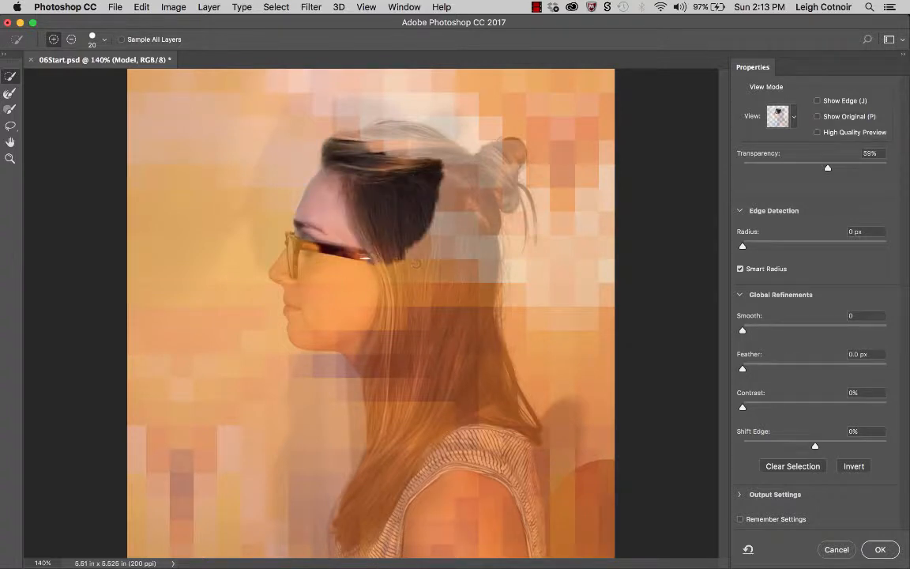
mouse_move(281, 218)
mouse_down()
mouse_move(276, 233)
mouse_move(252, 252)
mouse_move(264, 262)
mouse_up()
mouse_move(321, 282)
mouse_down()
mouse_move(336, 372)
mouse_move(376, 338)
mouse_move(348, 474)
mouse_up()
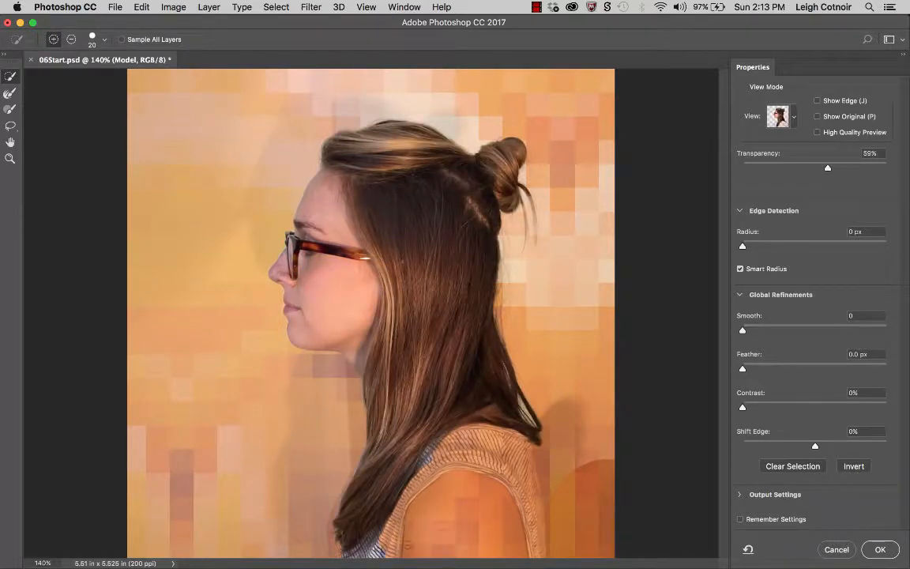
click(440, 508)
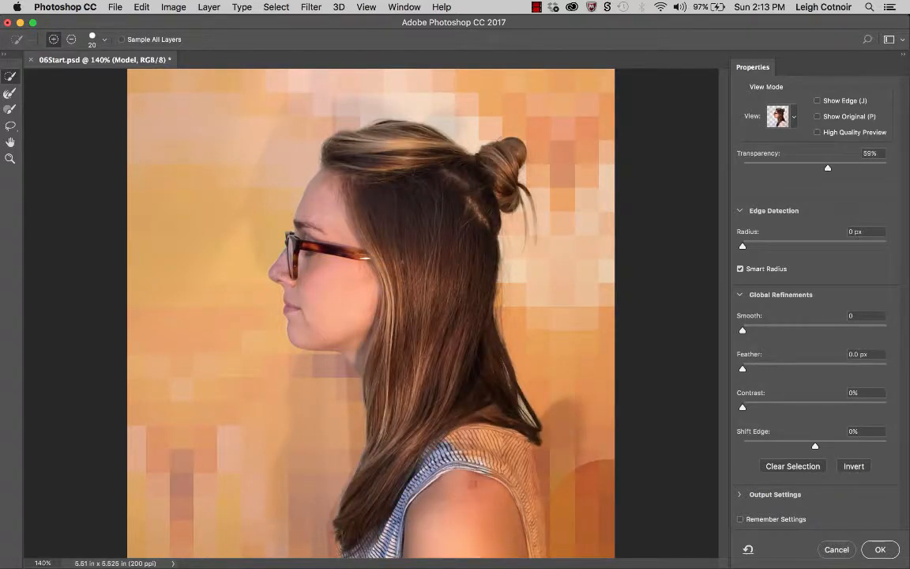
mouse_move(431, 403)
mouse_down()
mouse_move(435, 391)
mouse_move(463, 414)
mouse_move(480, 494)
mouse_up()
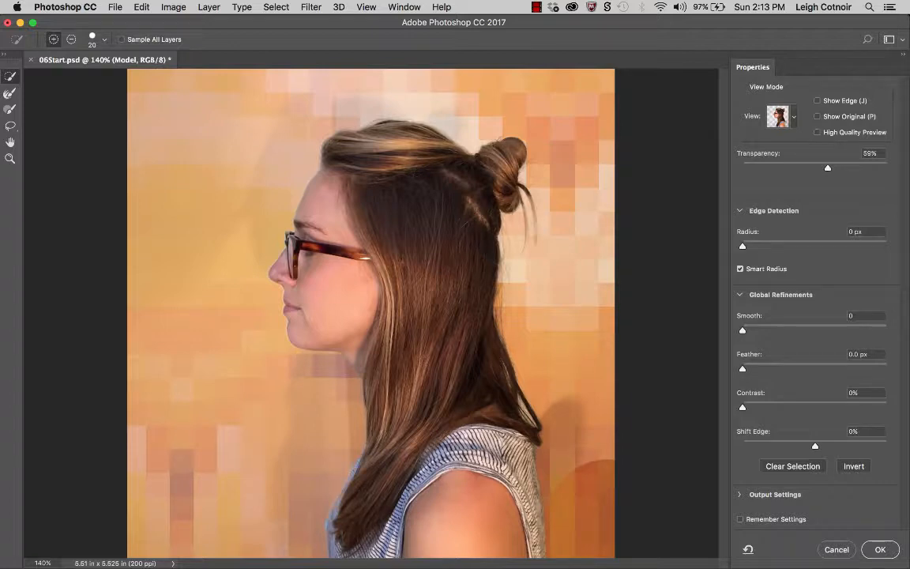
- Zoom in and examine the selection edges along the hair and shoulder, briefly previewing at 100% transparency before returning to 59%
key(super+plus)
key(super+plus)
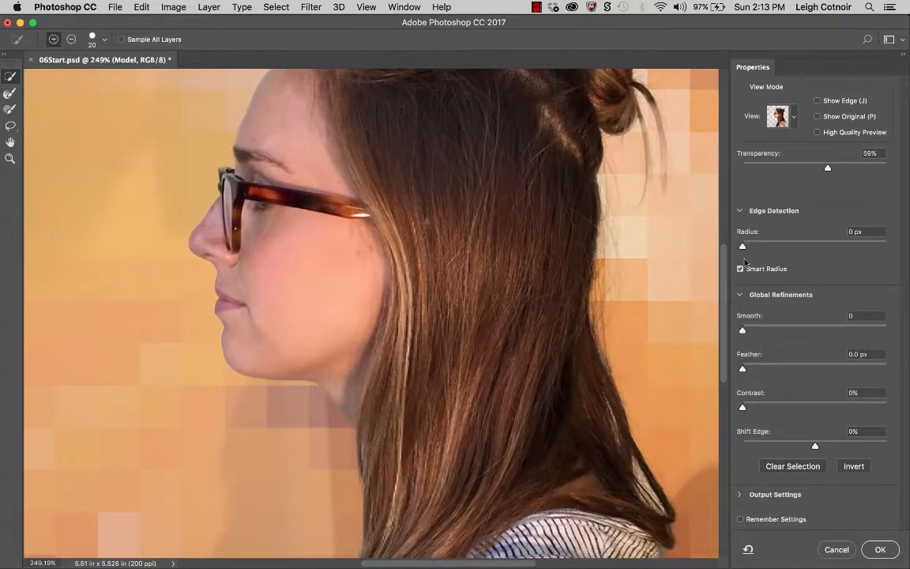
drag(427, 220, 338, 283)
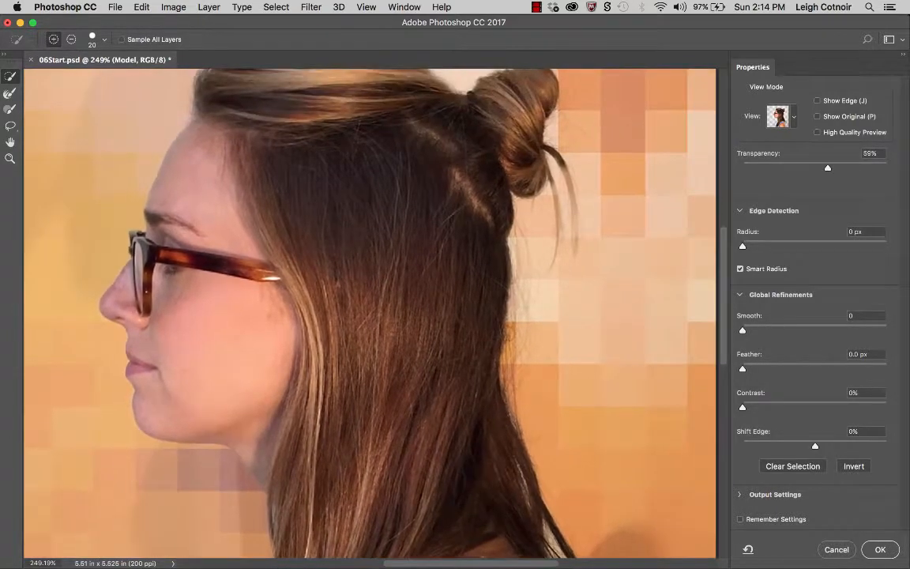
scroll(507, 334, up, 5)
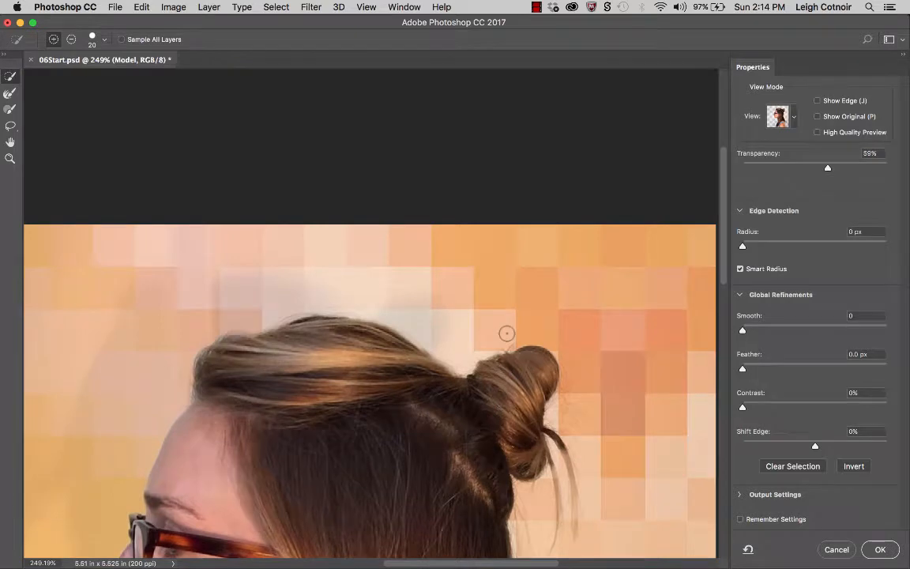
scroll(506, 334, down, 6)
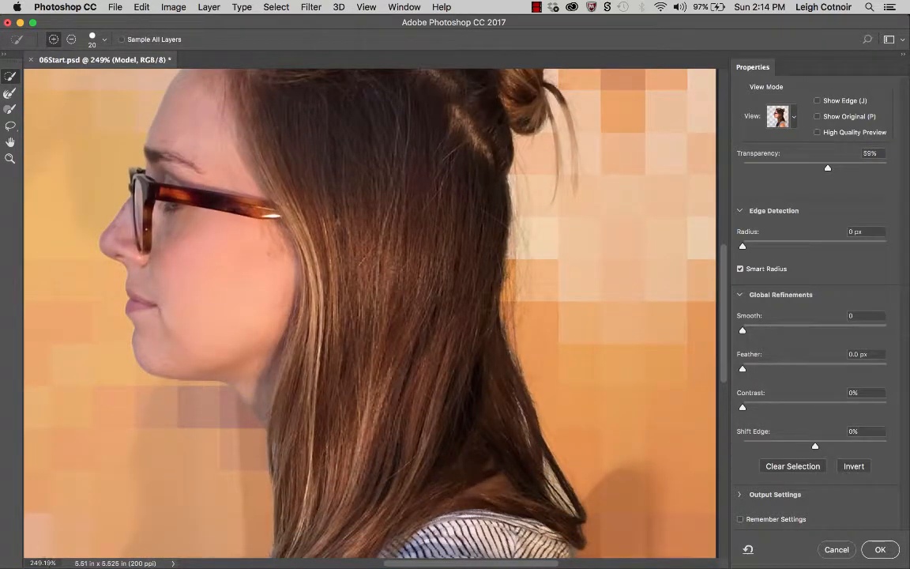
scroll(418, 485, down, 3)
scroll(418, 485, right, 1)
scroll(419, 485, down, 2)
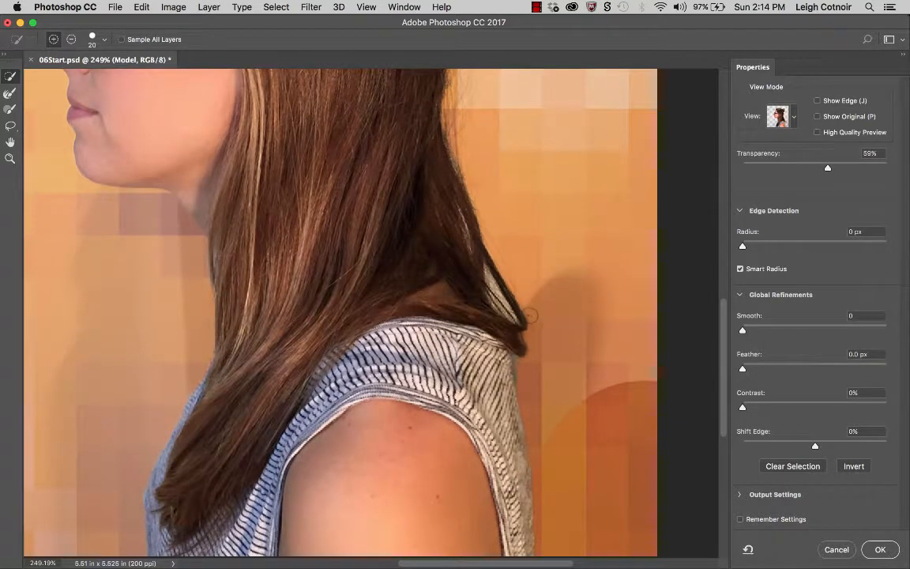
scroll(529, 315, up, 5)
scroll(527, 322, right, 1)
scroll(527, 323, left, 1)
scroll(527, 322, up, 1)
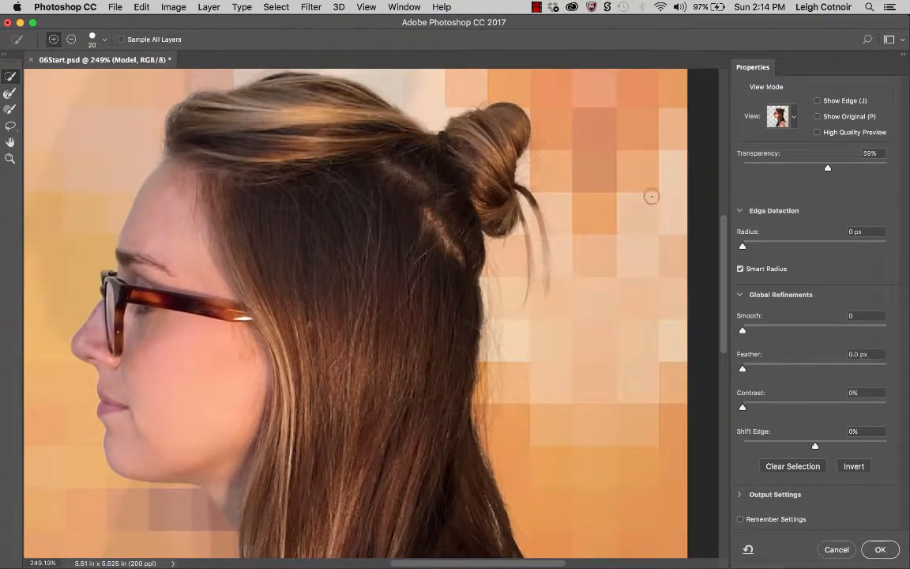
drag(828, 169, 891, 176)
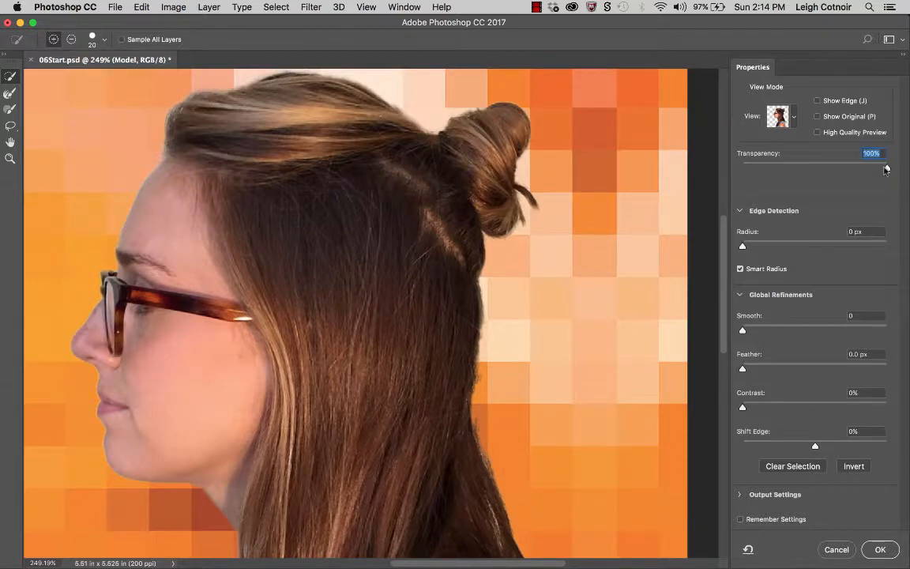
drag(887, 167, 829, 166)
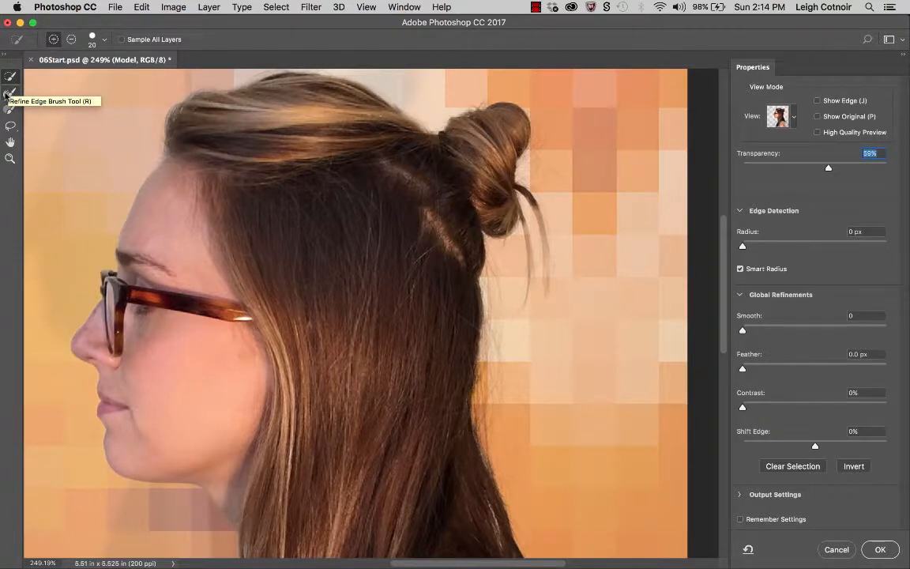
- Brush over the loose strands at the bun and along the hair's outer edge with the Refine Edge Brush
click(8, 94)
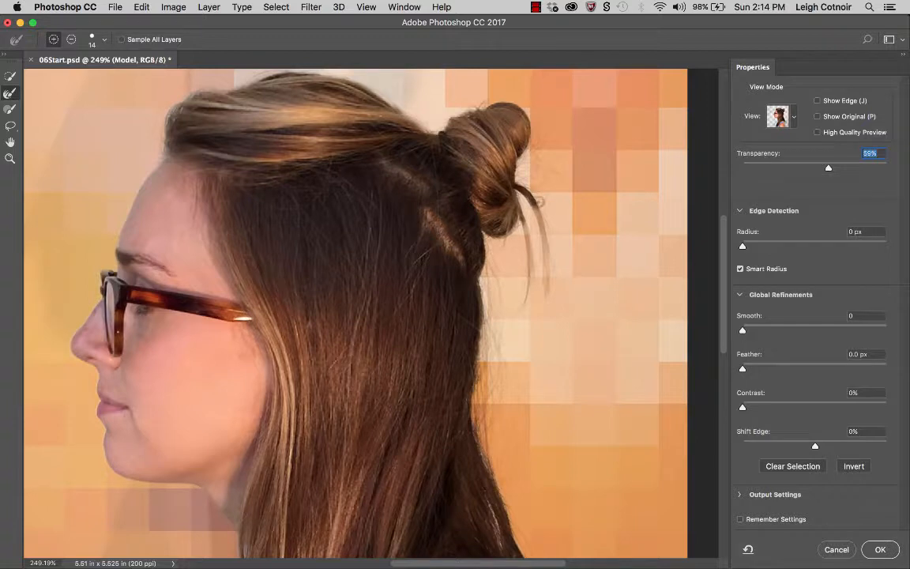
drag(531, 201, 544, 297)
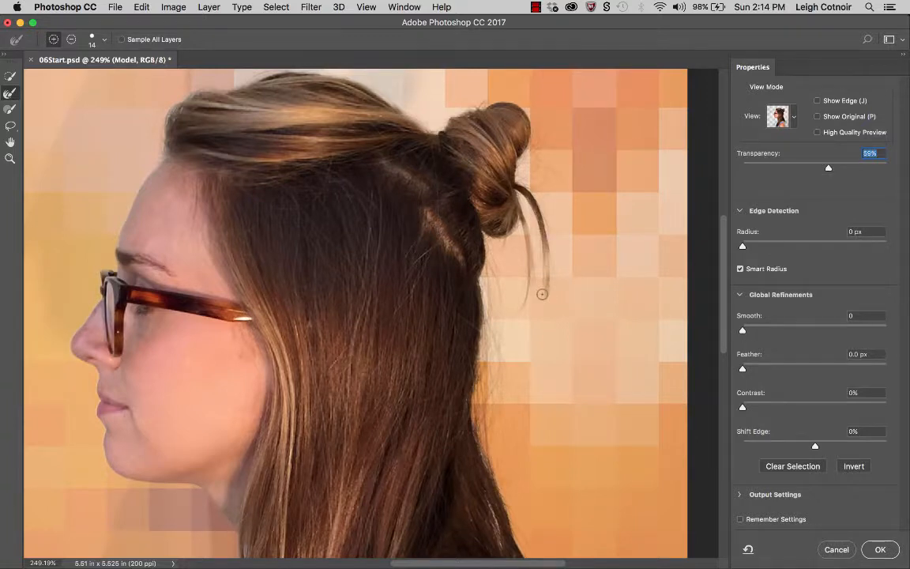
scroll(542, 294, up, 4)
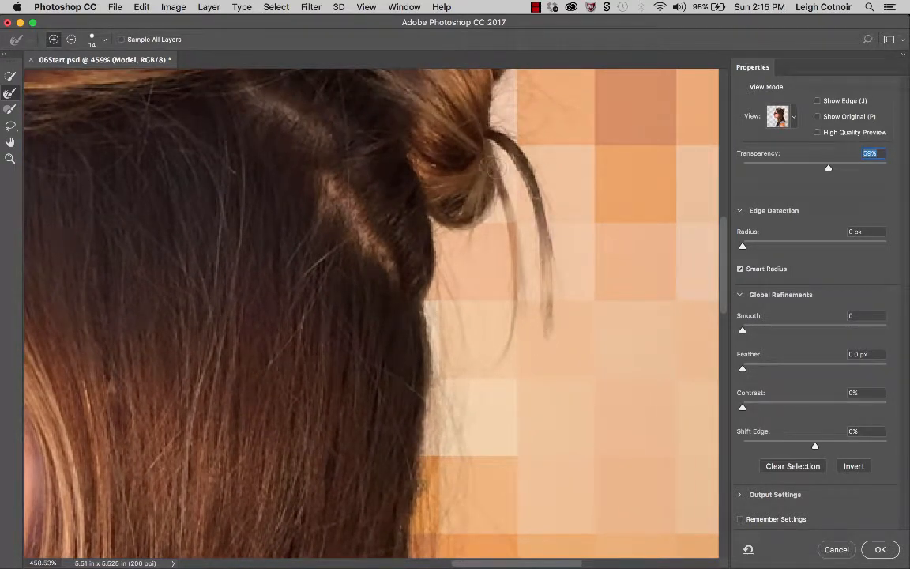
mouse_move(494, 168)
mouse_down()
mouse_move(512, 269)
mouse_move(494, 368)
mouse_move(513, 235)
mouse_move(510, 350)
mouse_move(498, 378)
mouse_up()
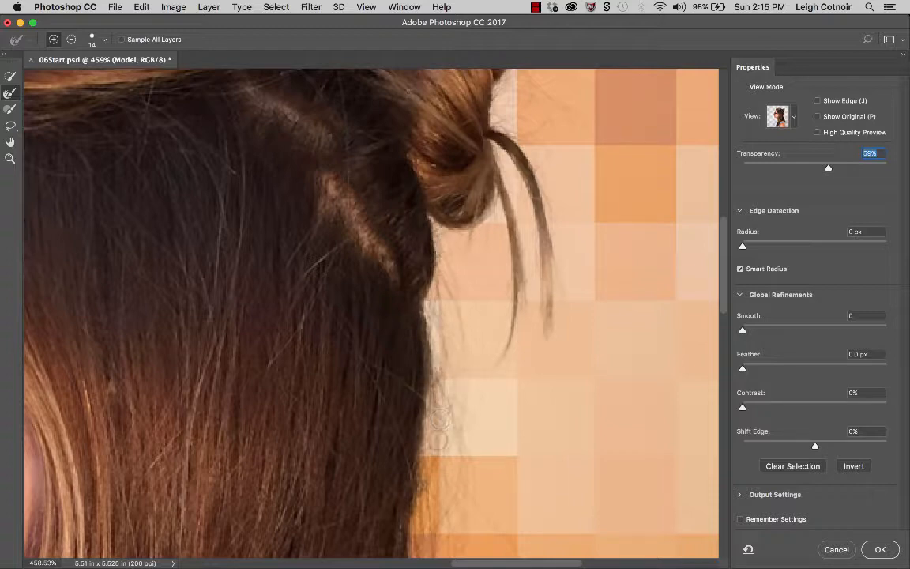
- Inspect the hair and shoulder edges further down and undo the last Refine Edge Brush stroke
scroll(400, 301, down, 10)
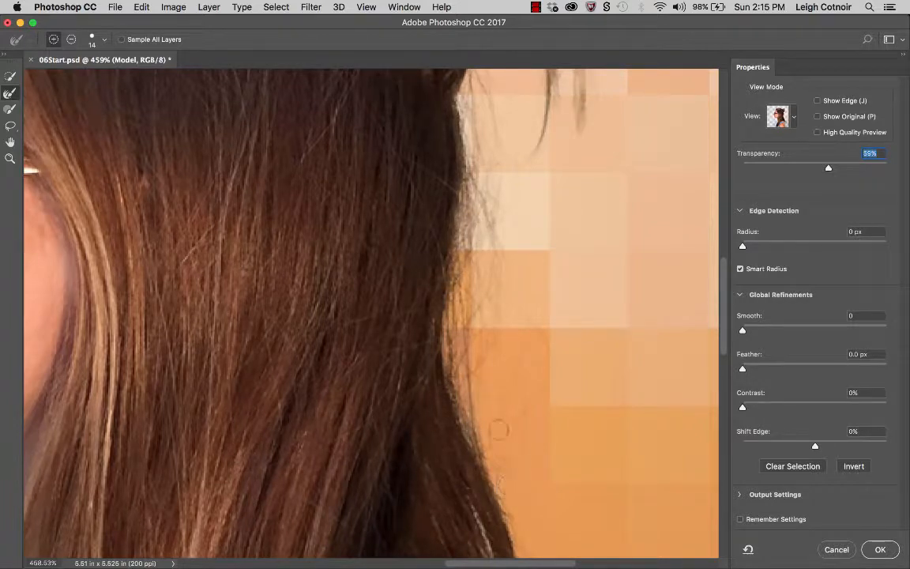
scroll(517, 458, down, 4)
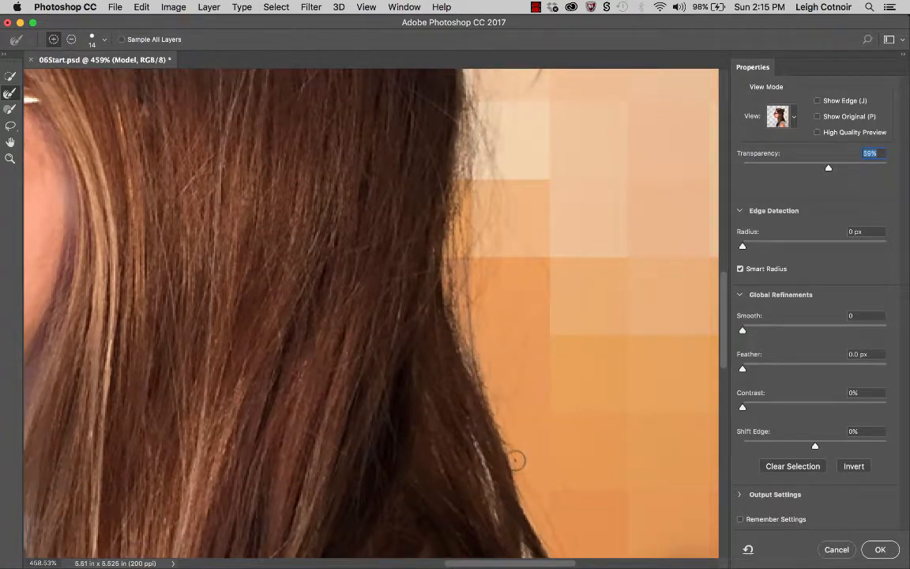
scroll(575, 491, down, 5)
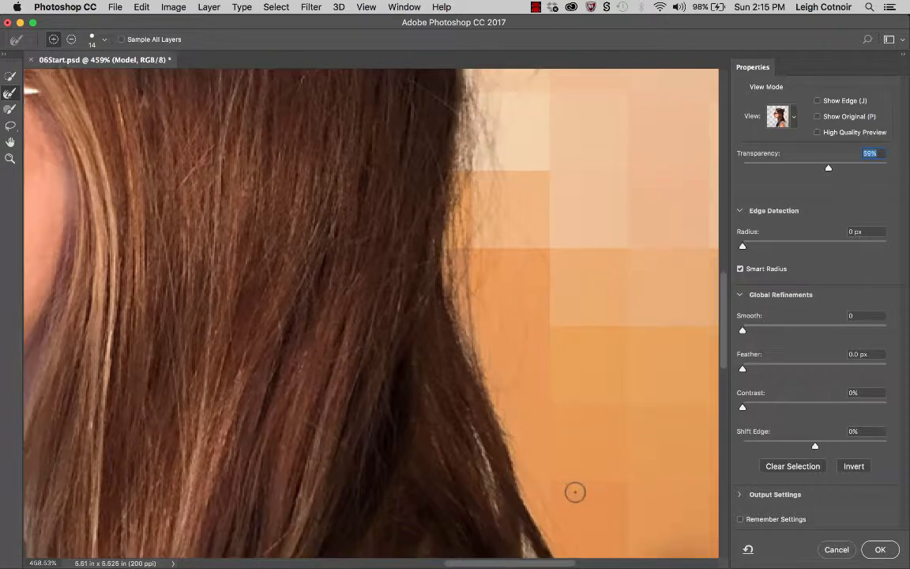
scroll(506, 204, up, 2)
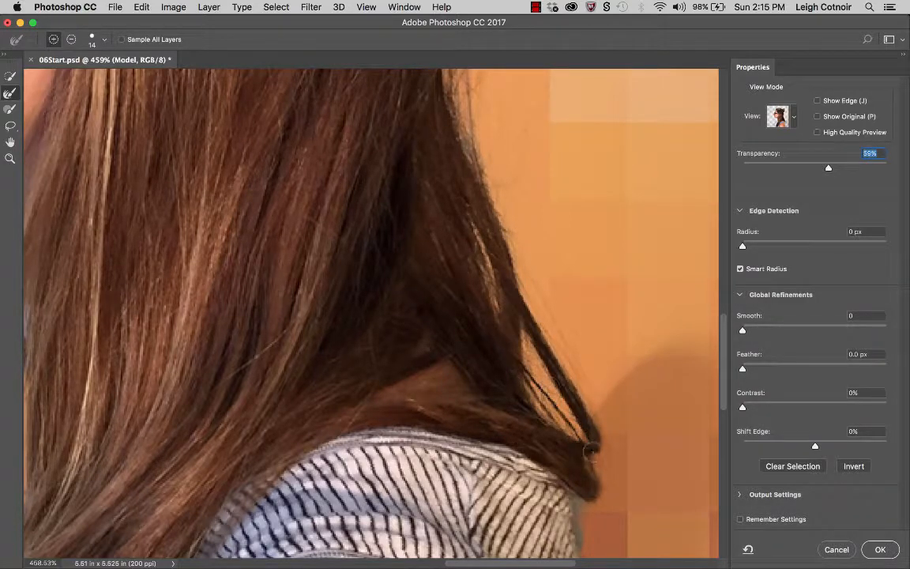
scroll(601, 466, down, 12)
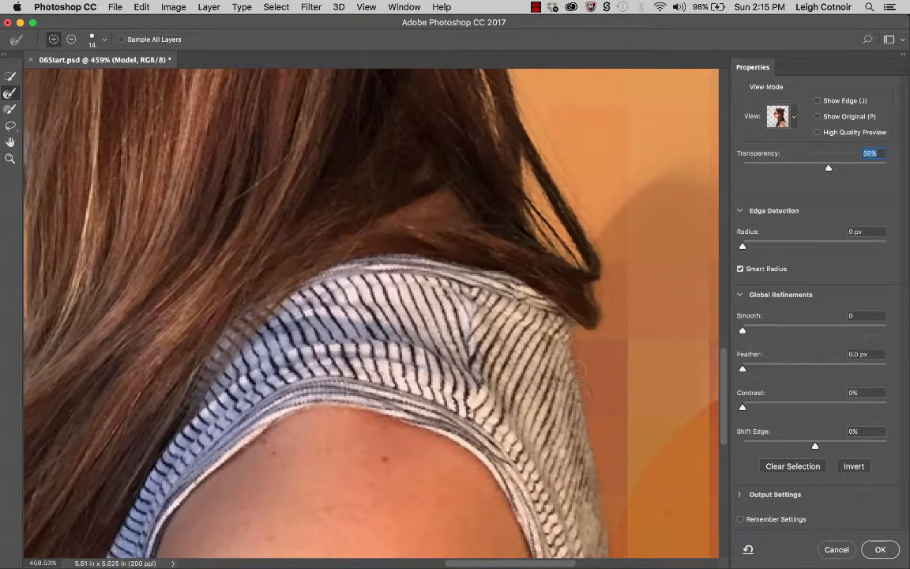
scroll(602, 465, down, 9)
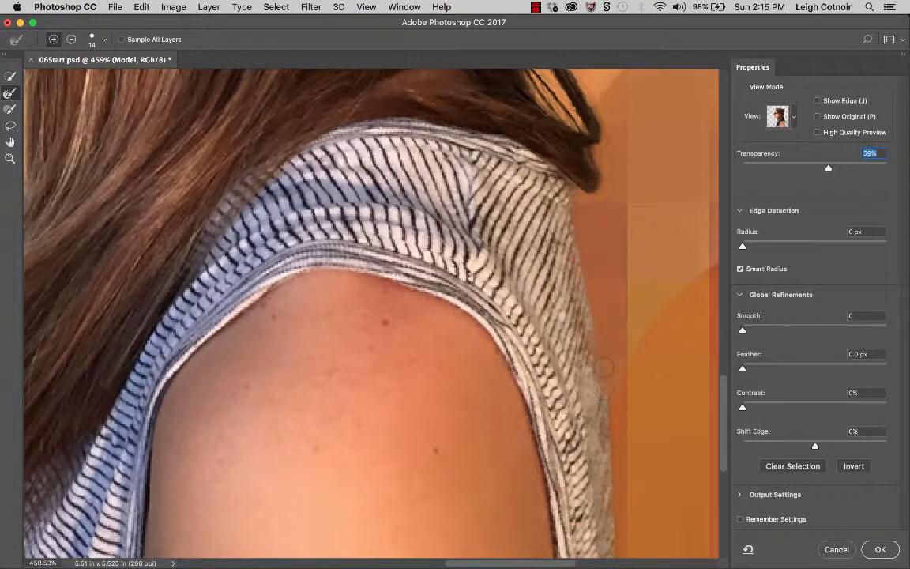
key(super+z)
scroll(601, 395, down, 10)
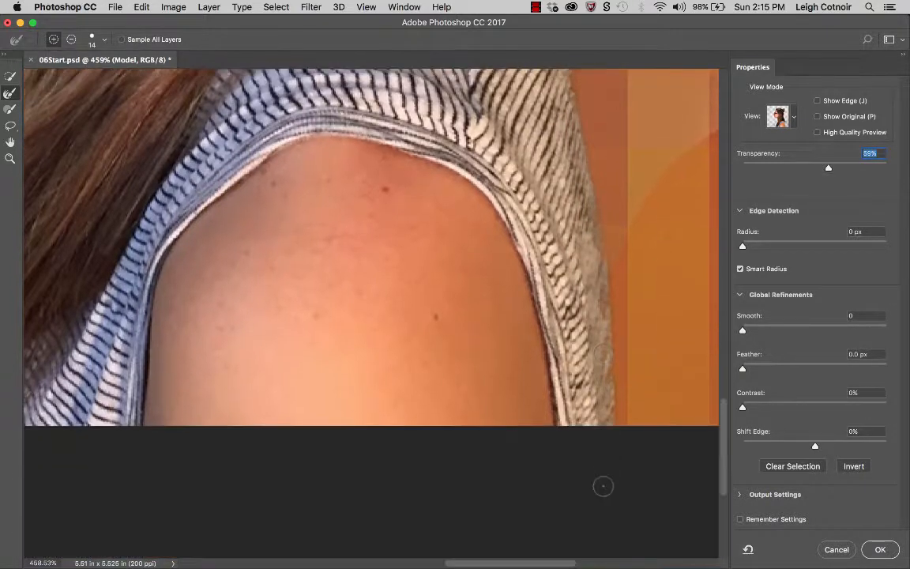
scroll(600, 474, up, 12)
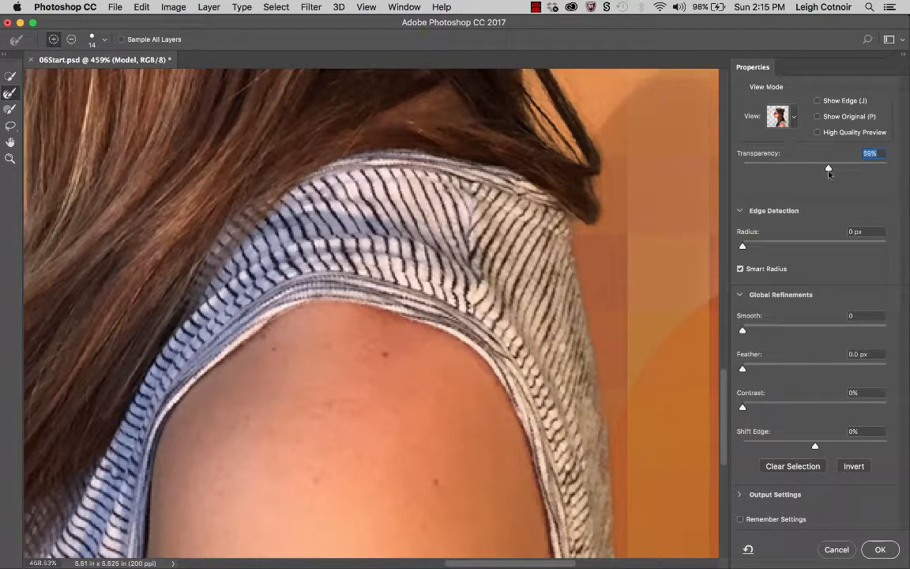
- Raise the overlay transparency to 100%, try a Quick Selection stroke down the shoulder edge and undo it
drag(829, 169, 906, 178)
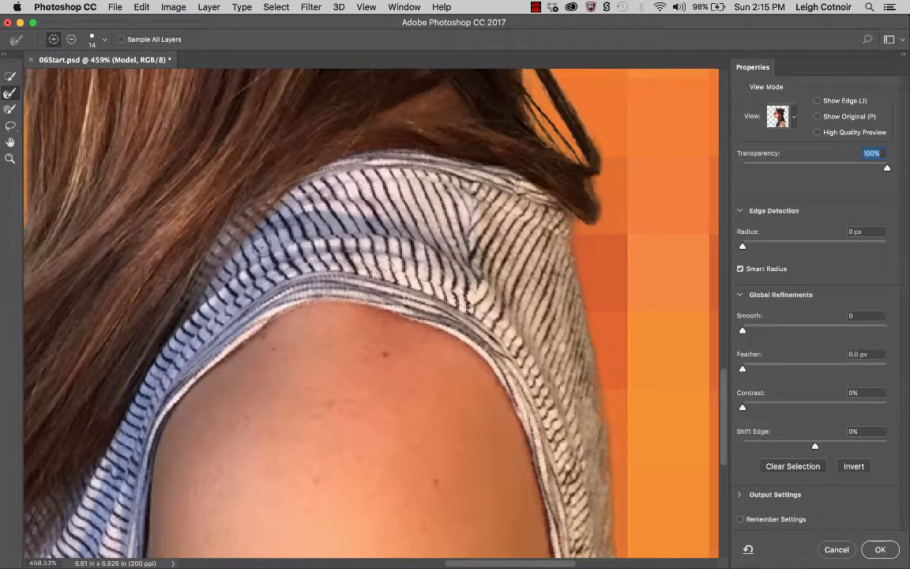
click(10, 76)
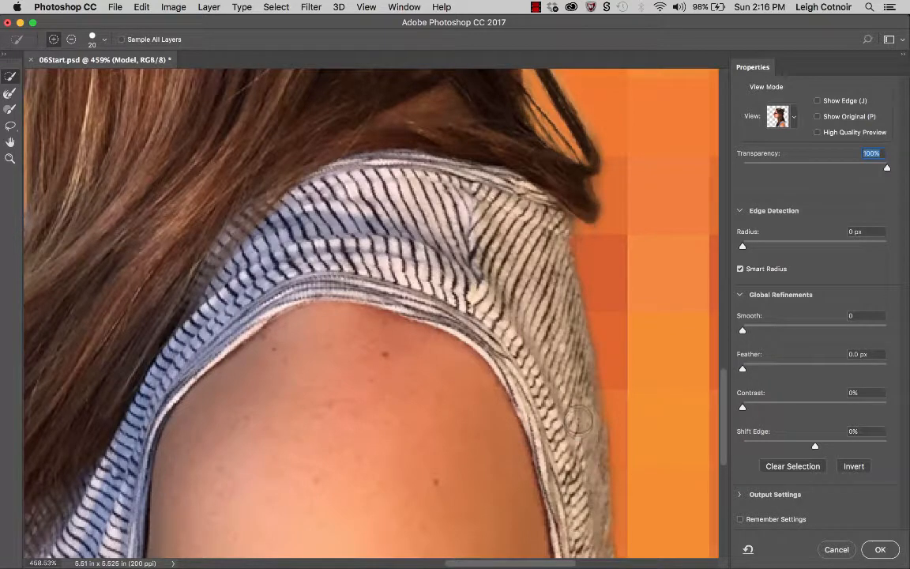
drag(572, 354, 594, 544)
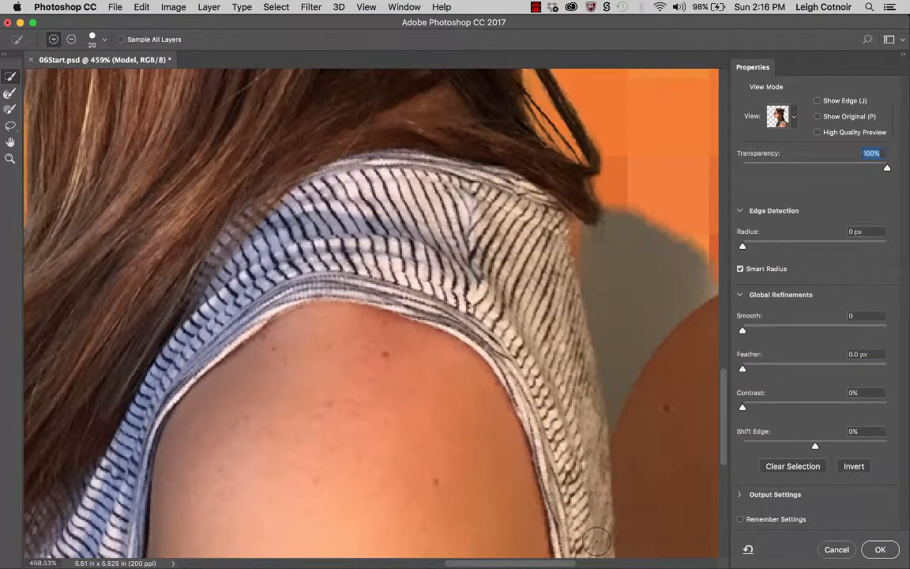
key(super+z)
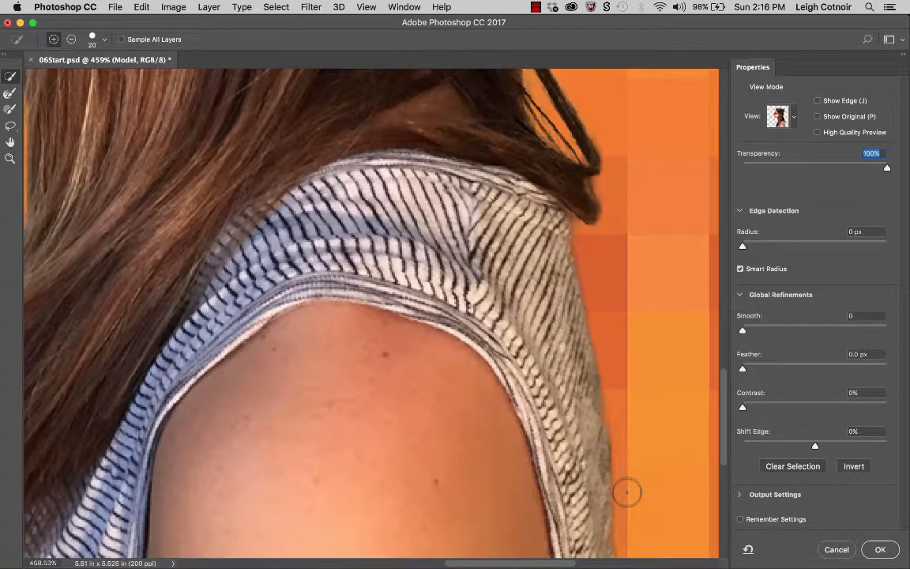
- Switch to the Brush tool, shrink it to size 45 and paint along the shoulder's outer edge and strap
click(11, 127)
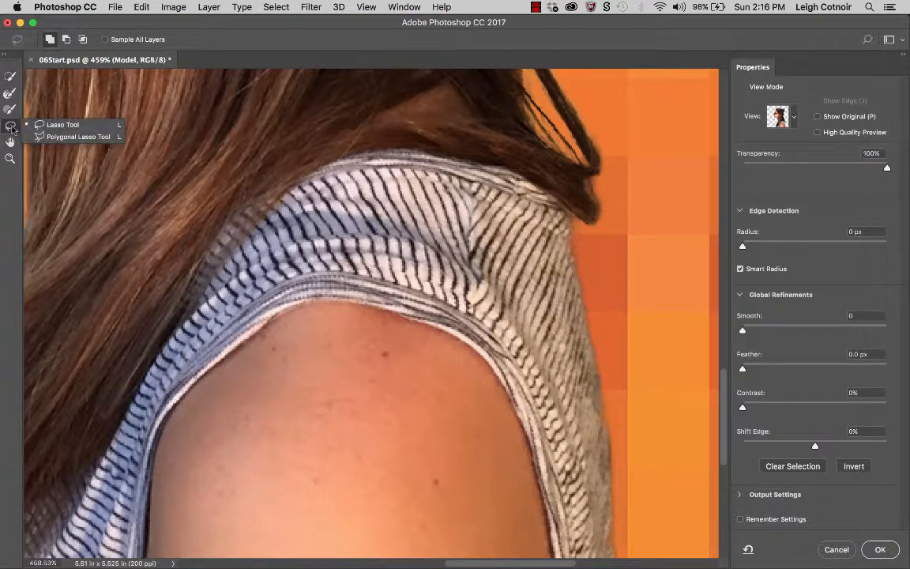
click(54, 138)
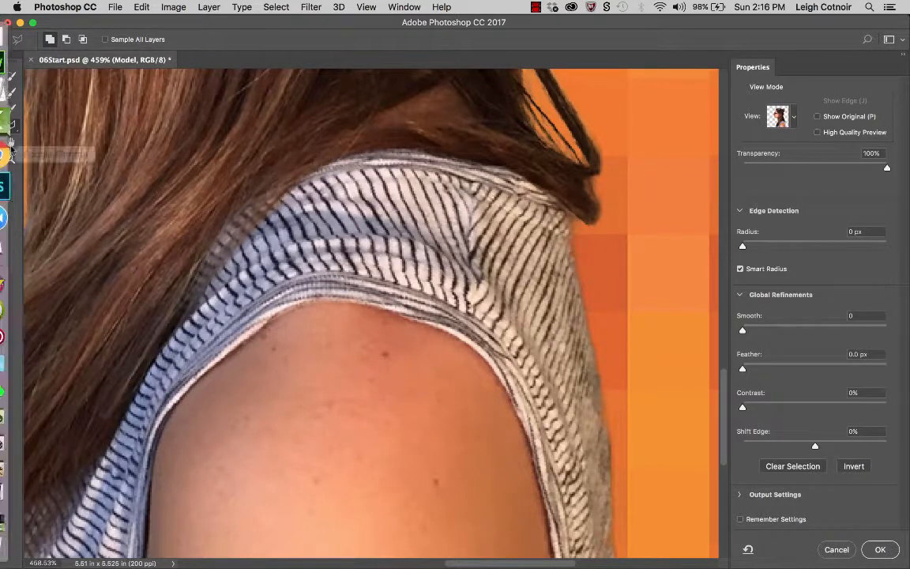
click(10, 94)
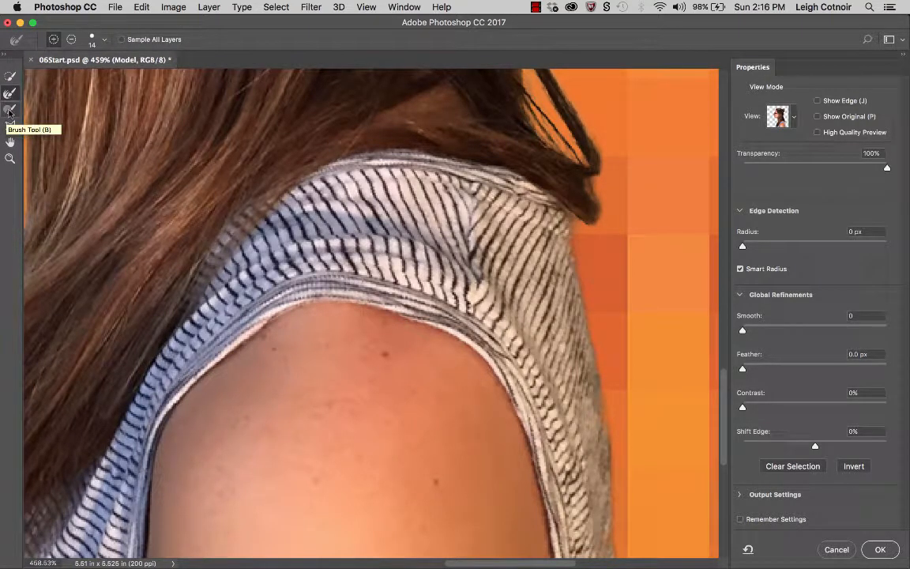
click(9, 111)
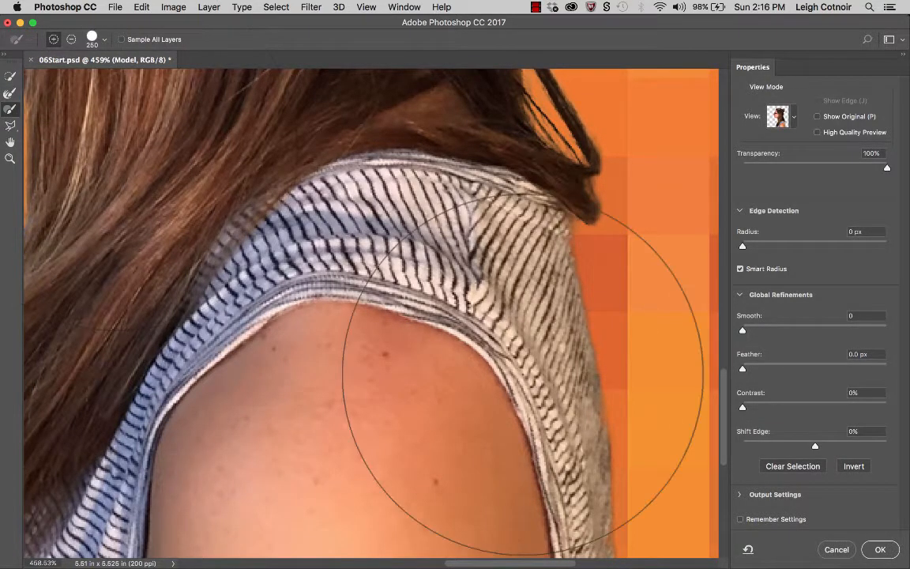
key(bracketleft)
key(bracketleft)
key(bracketleft)
key(bracketleft)
key(bracketleft)
key(bracketleft)
key(bracketleft)
key(bracketleft)
key(bracketleft)
key(bracketleft)
key(bracketleft)
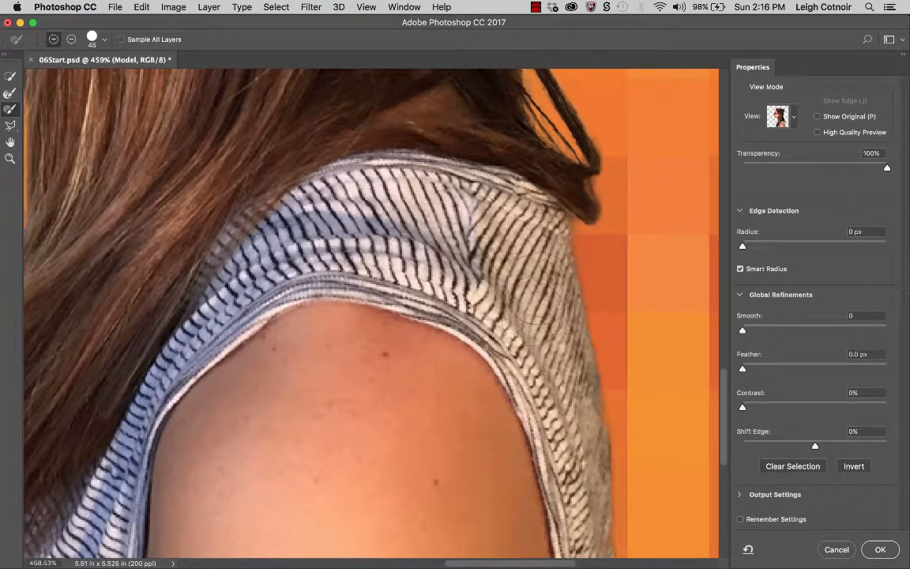
mouse_move(544, 288)
mouse_down()
mouse_move(572, 379)
mouse_move(569, 434)
mouse_up()
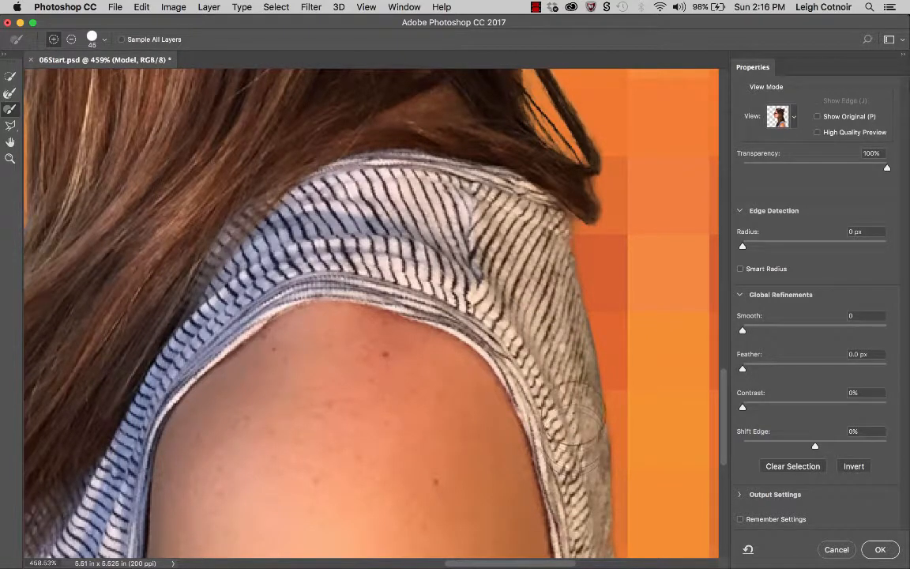
mouse_move(510, 399)
mouse_down()
mouse_move(557, 474)
mouse_move(522, 447)
mouse_move(524, 474)
mouse_move(581, 566)
mouse_up()
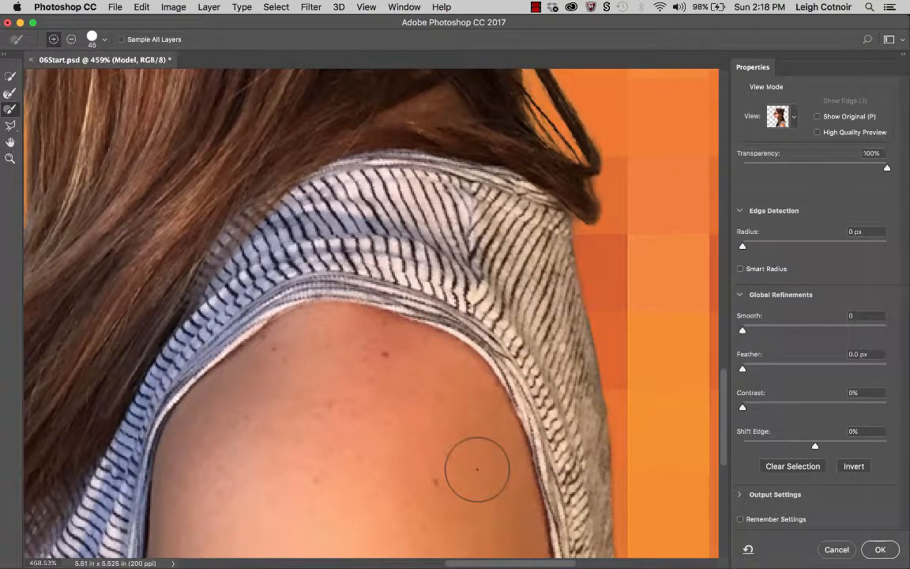
mouse_move(244, 210)
mouse_down()
mouse_move(366, 288)
mouse_move(466, 227)
mouse_up()
- Paint along the hair and strap edge at the back of the shoulder with the Brush tool
scroll(453, 221, down, 4)
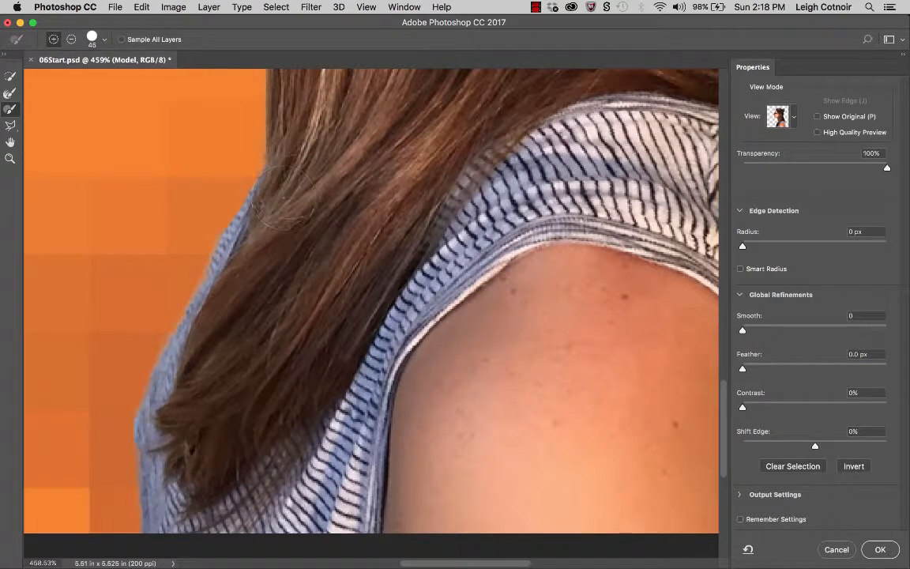
mouse_move(280, 222)
mouse_down()
mouse_move(241, 245)
mouse_move(239, 295)
mouse_move(208, 366)
mouse_up()
drag(175, 430, 192, 490)
- Brush along the hair's top edge above the forehead with the Refine Edge Brush
scroll(193, 487, up, 15)
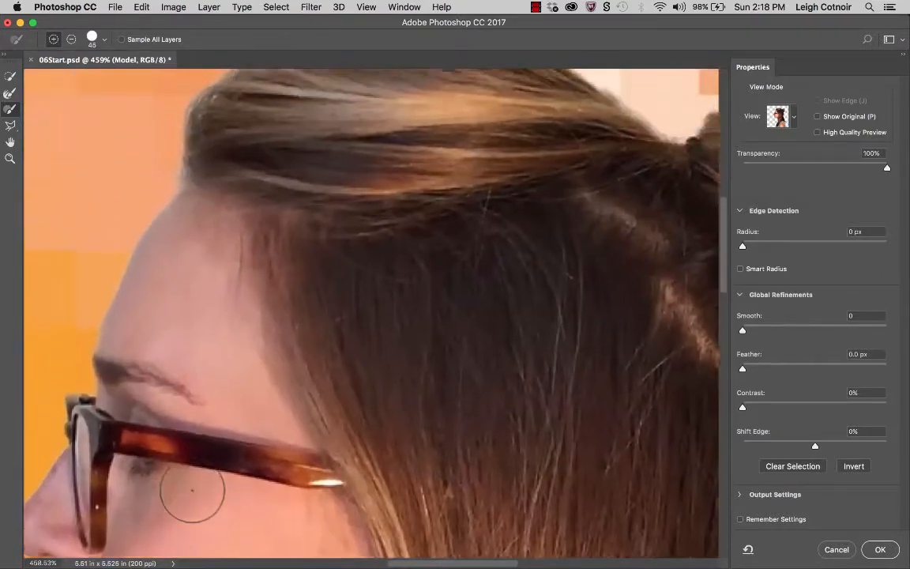
scroll(192, 490, left, 5)
scroll(192, 490, down, 4)
scroll(192, 490, down, 5)
scroll(192, 490, left, 2)
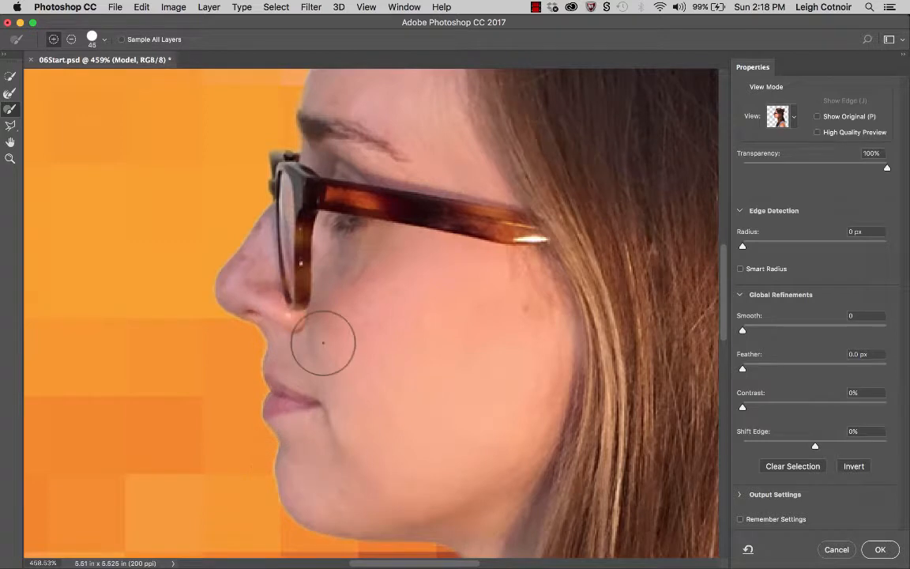
scroll(321, 346, up, 18)
scroll(321, 345, right, 5)
scroll(321, 345, right, 5)
scroll(321, 346, down, 1)
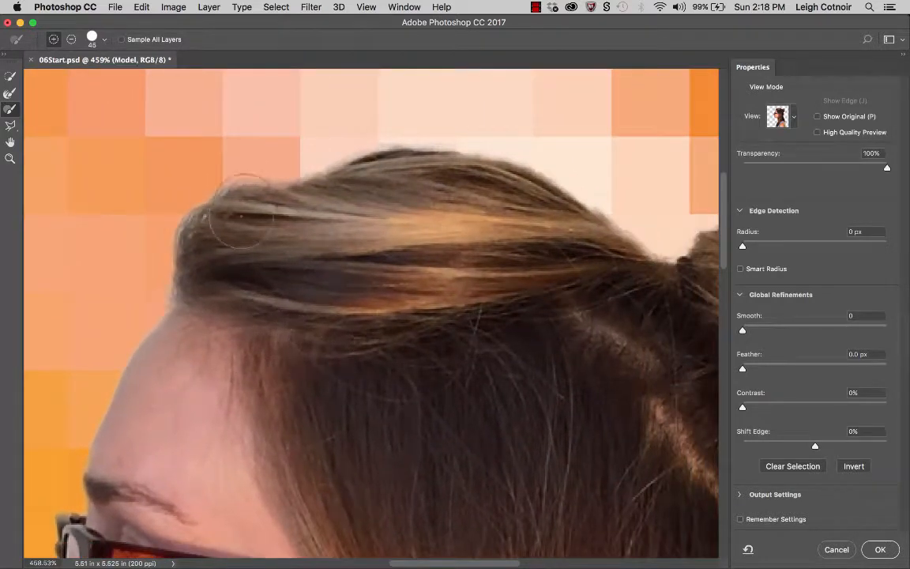
click(9, 93)
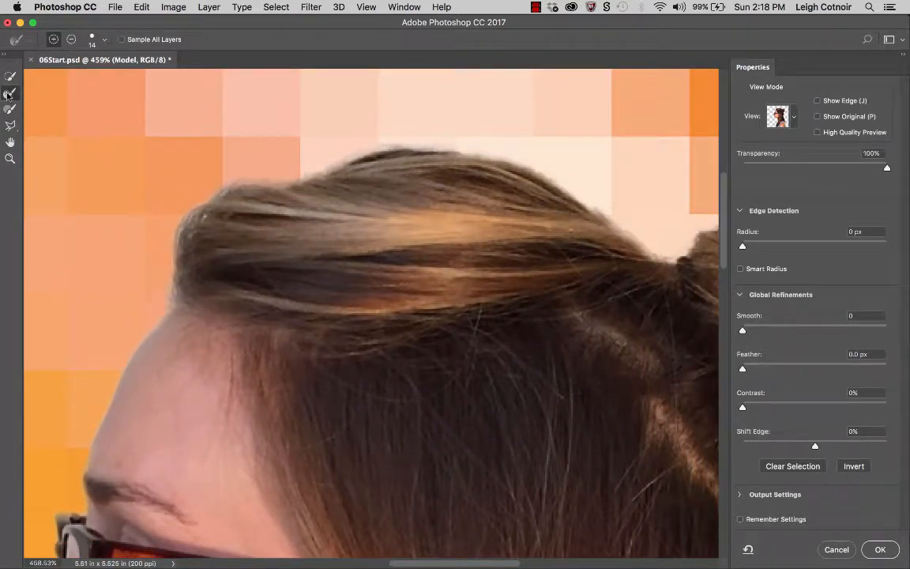
mouse_move(304, 182)
mouse_down()
mouse_move(254, 179)
mouse_move(188, 207)
mouse_move(176, 267)
mouse_up()
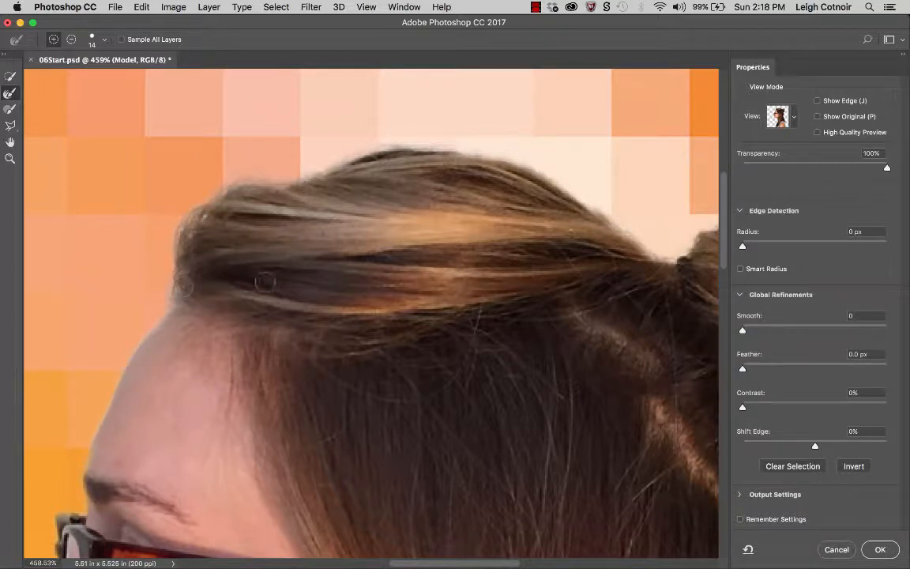
mouse_move(286, 179)
mouse_down()
mouse_move(375, 148)
mouse_move(452, 150)
mouse_move(379, 135)
mouse_move(347, 155)
mouse_move(441, 143)
mouse_move(343, 144)
mouse_move(299, 171)
mouse_move(407, 140)
mouse_move(467, 144)
mouse_up()
- Brush the Refine Edge Brush over the top of the hair and around the bun's outline
scroll(451, 158, right, 5)
scroll(451, 158, up, 2)
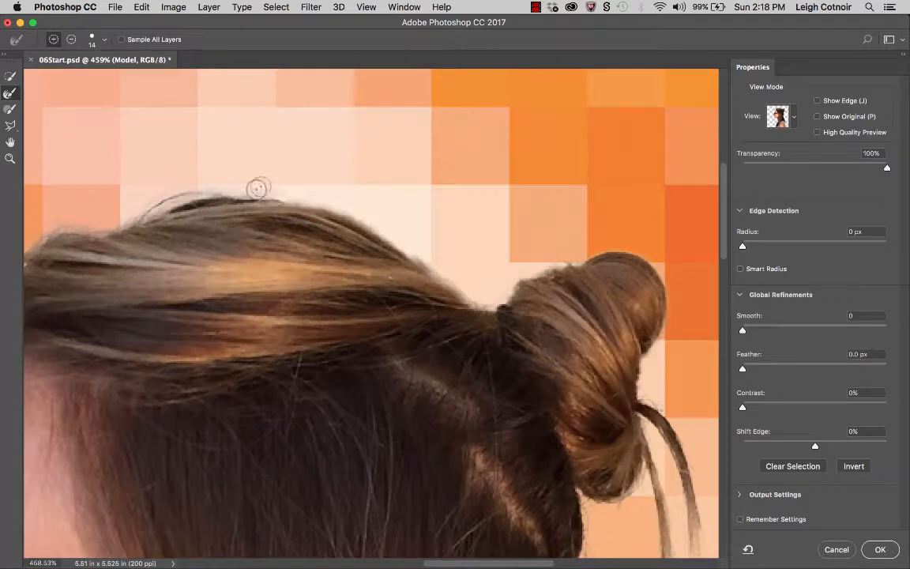
mouse_move(258, 188)
mouse_down()
mouse_move(292, 192)
mouse_move(418, 242)
mouse_move(424, 257)
mouse_move(381, 227)
mouse_move(486, 294)
mouse_move(458, 279)
mouse_move(506, 319)
mouse_up()
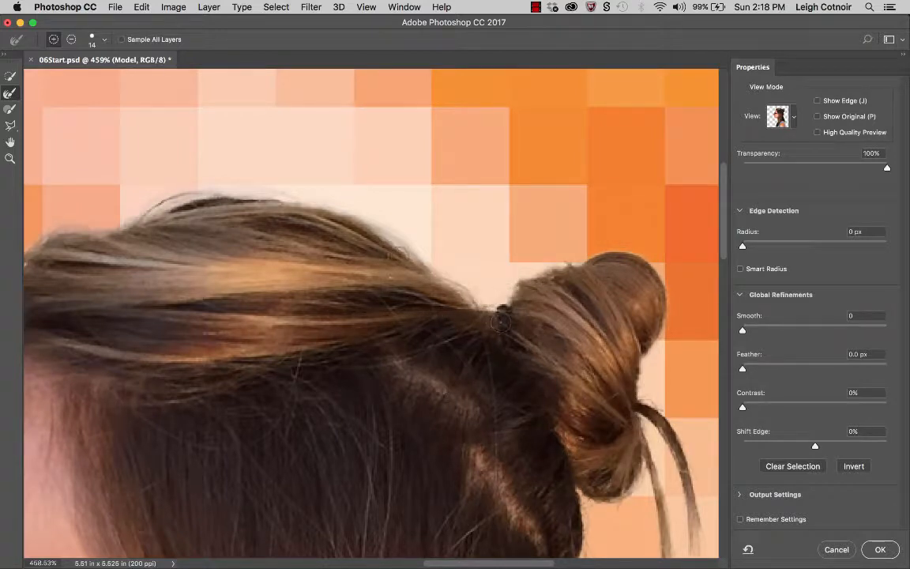
mouse_move(346, 209)
mouse_down()
mouse_move(413, 239)
mouse_move(419, 256)
mouse_up()
mouse_move(499, 305)
mouse_down()
mouse_move(514, 270)
mouse_move(618, 244)
mouse_move(652, 250)
mouse_move(616, 243)
mouse_move(589, 309)
mouse_move(589, 336)
mouse_move(600, 289)
mouse_move(605, 355)
mouse_move(594, 314)
mouse_move(594, 324)
mouse_move(628, 384)
mouse_move(635, 445)
mouse_move(644, 446)
mouse_move(632, 411)
mouse_up()
- Brush over the loose strands hanging down from the bun with the Refine Edge Brush
scroll(654, 253, down, 3)
scroll(655, 253, right, 3)
scroll(632, 411, down, 5)
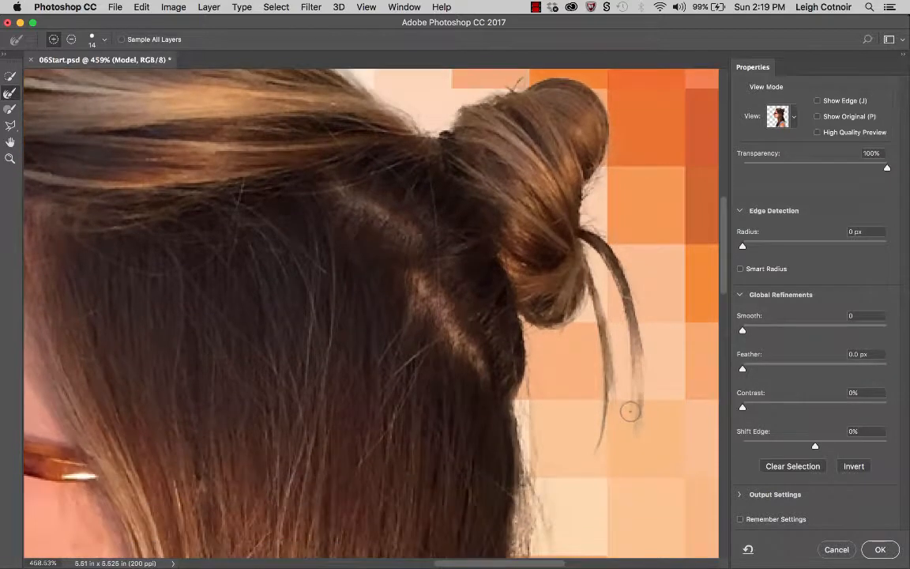
mouse_move(523, 318)
mouse_down()
mouse_move(555, 325)
mouse_move(592, 293)
mouse_move(595, 443)
mouse_move(607, 371)
mouse_move(646, 421)
mouse_move(641, 373)
mouse_move(635, 431)
mouse_up()
- Brush once more over the ends of the loose strands behind the bun
key(super+minus)
key(super+minus)
key(super+minus)
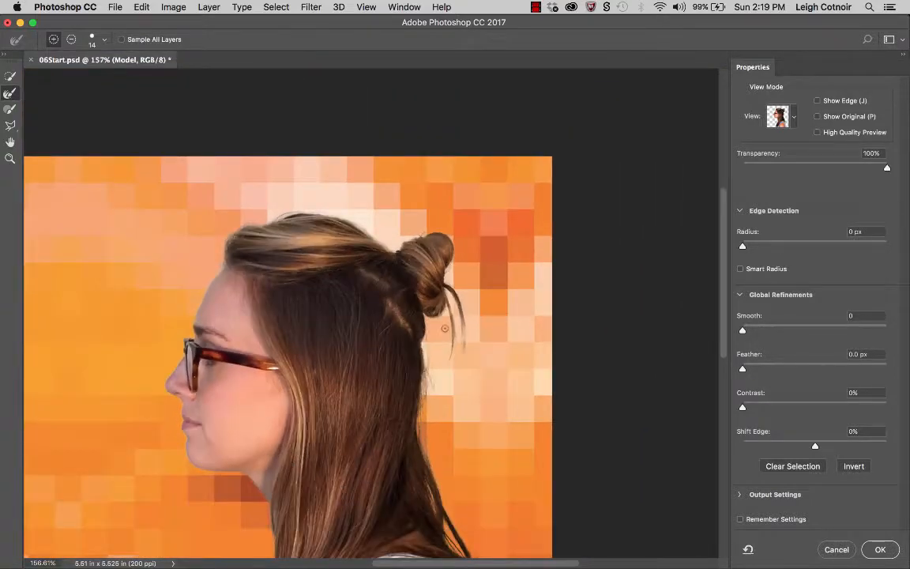
drag(444, 328, 495, 244)
scroll(494, 244, down, 3)
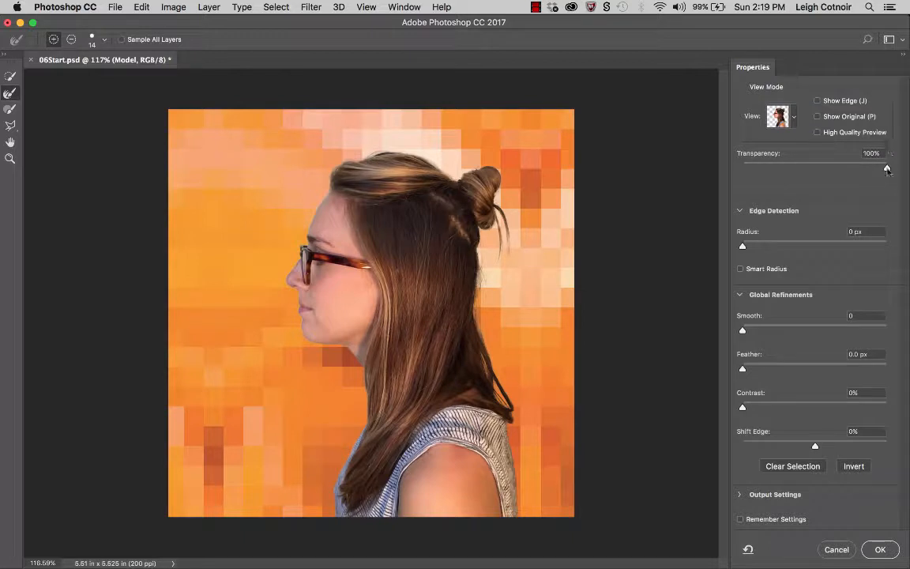
- Examine the profile's nose, lip and chin edges and brush the Refine Edge Brush along the lips' outline
drag(888, 171, 907, 181)
drag(839, 182, 907, 172)
drag(889, 170, 909, 170)
scroll(371, 312, up, 1)
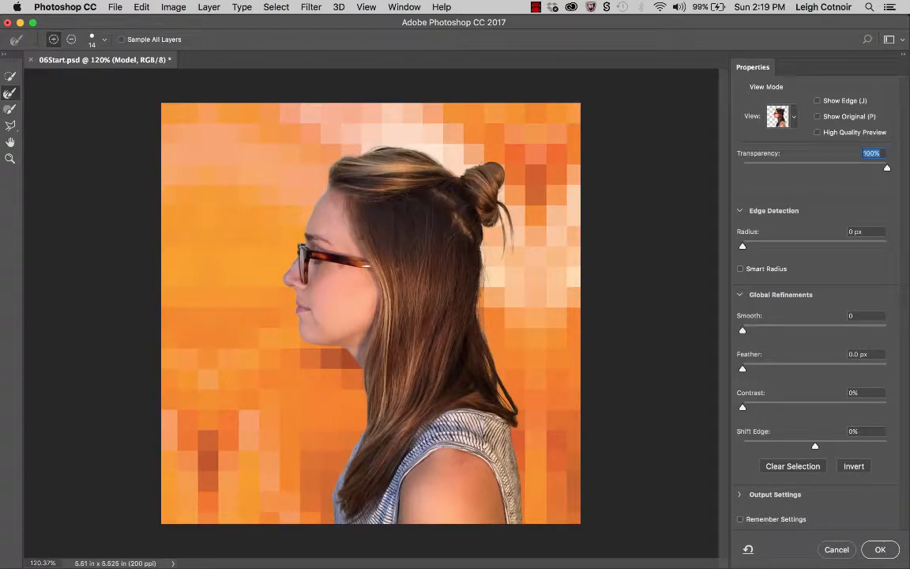
scroll(321, 277, up, 10)
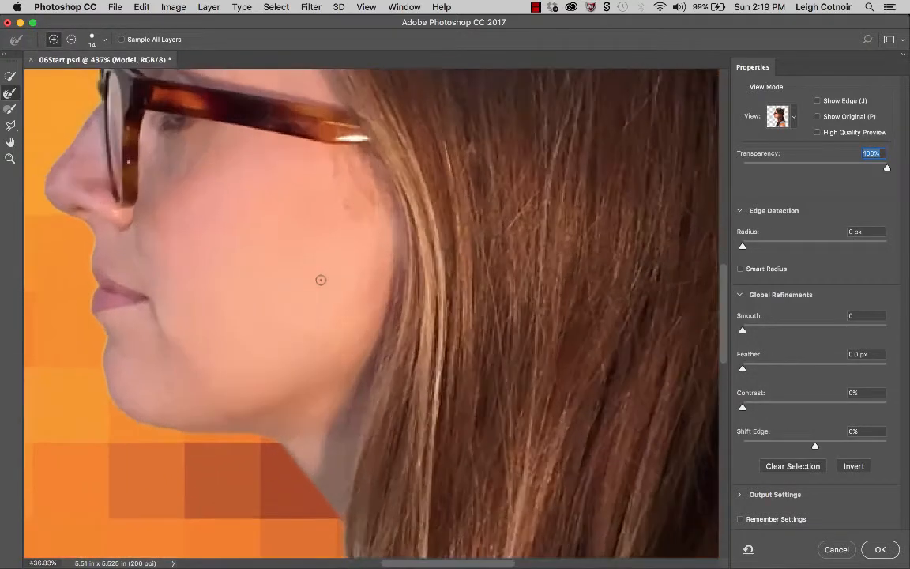
scroll(320, 279, left, 8)
scroll(320, 279, up, 2)
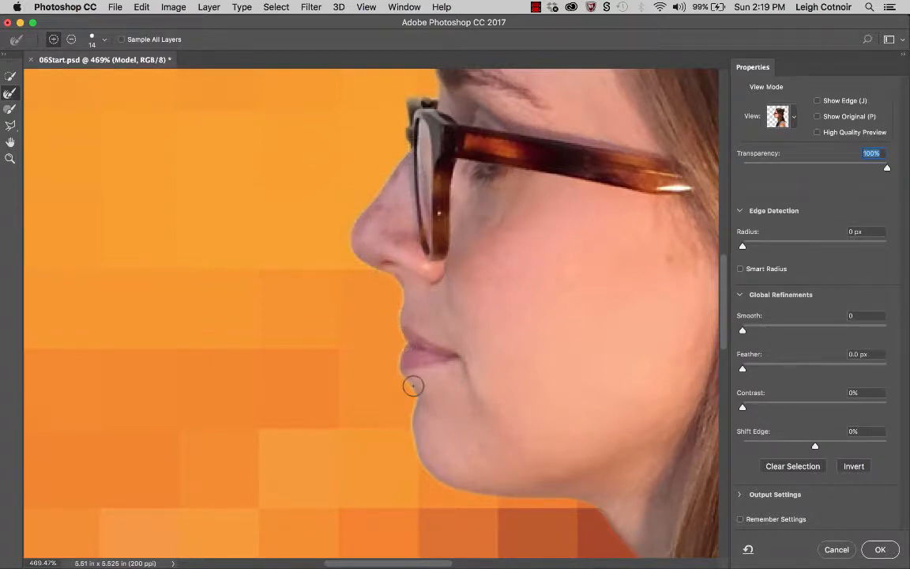
scroll(413, 385, up, 3)
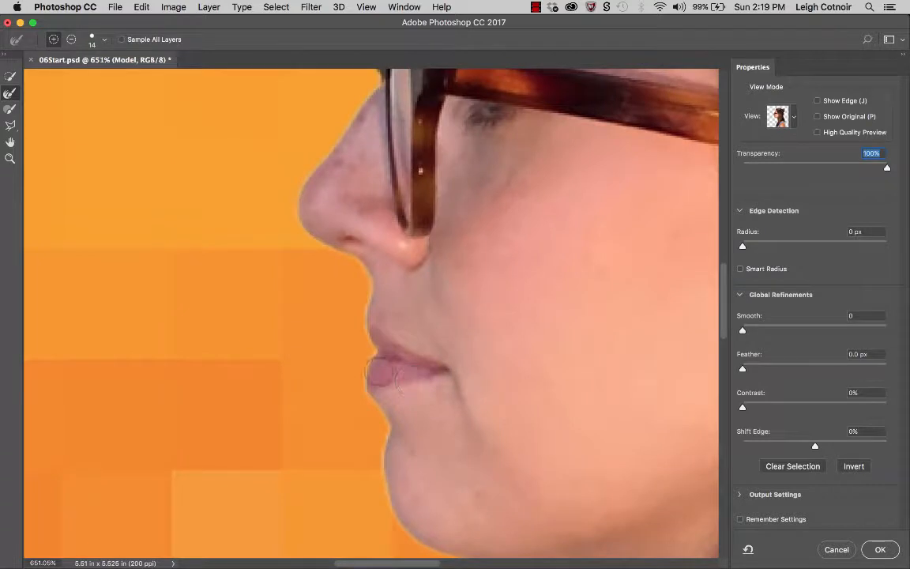
drag(369, 380, 369, 294)
- Set Shift Edge to -17% to pull the selection edge inward
scroll(365, 362, down, 3)
scroll(367, 361, down, 2)
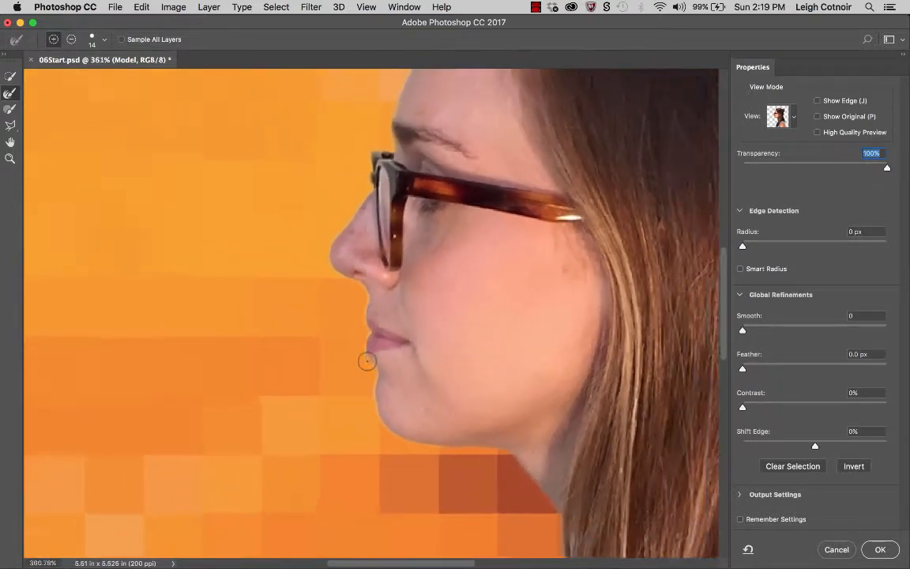
scroll(368, 361, right, 5)
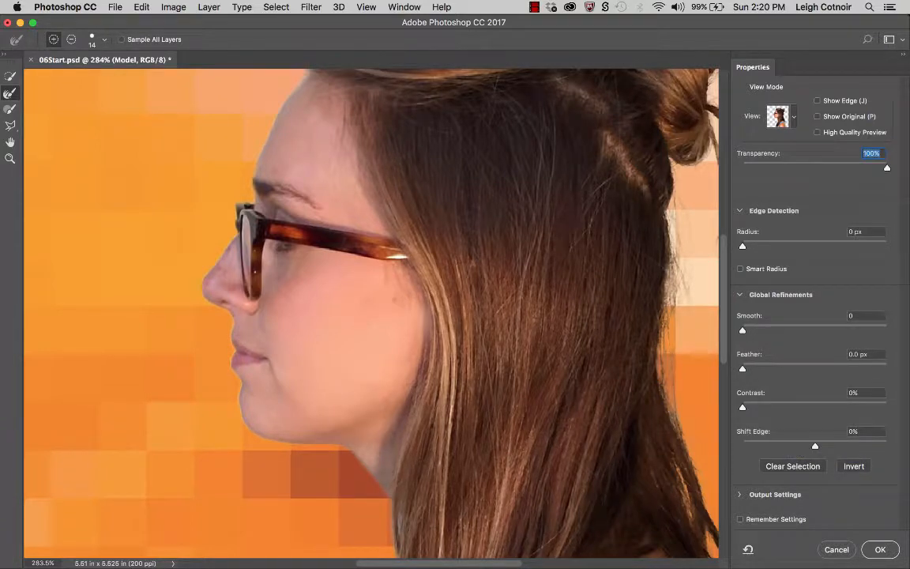
drag(815, 445, 803, 447)
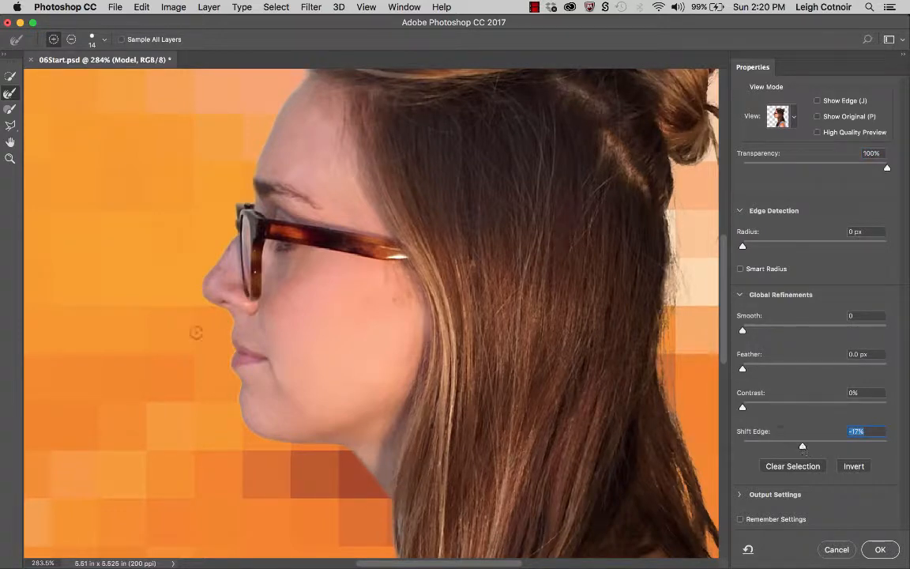
- Set Shift Edge to -18%
scroll(231, 327, up, 6)
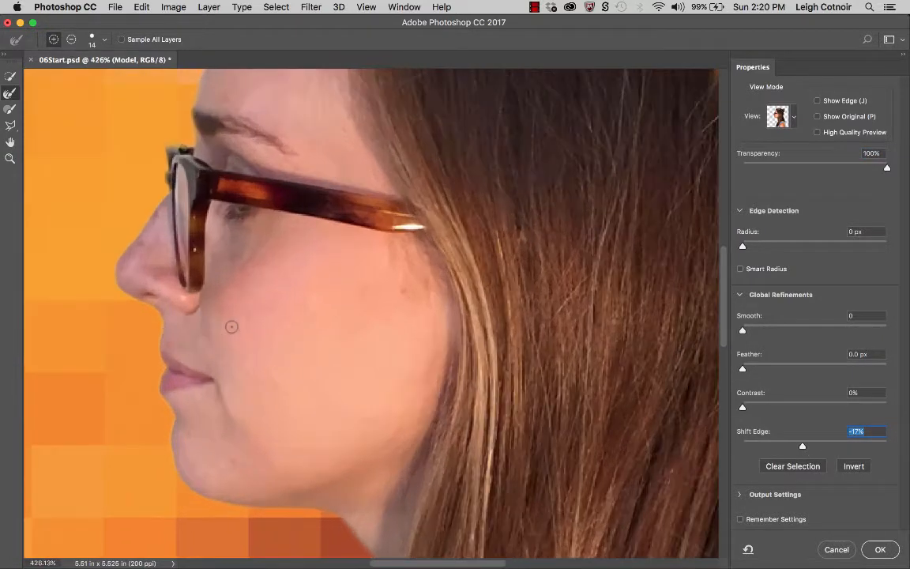
scroll(231, 327, down, 2)
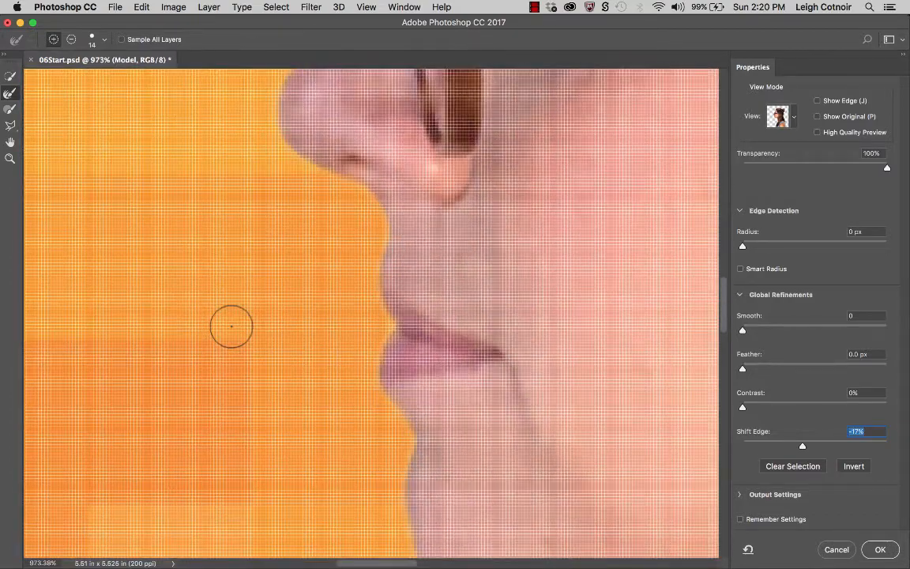
scroll(418, 282, down, 1)
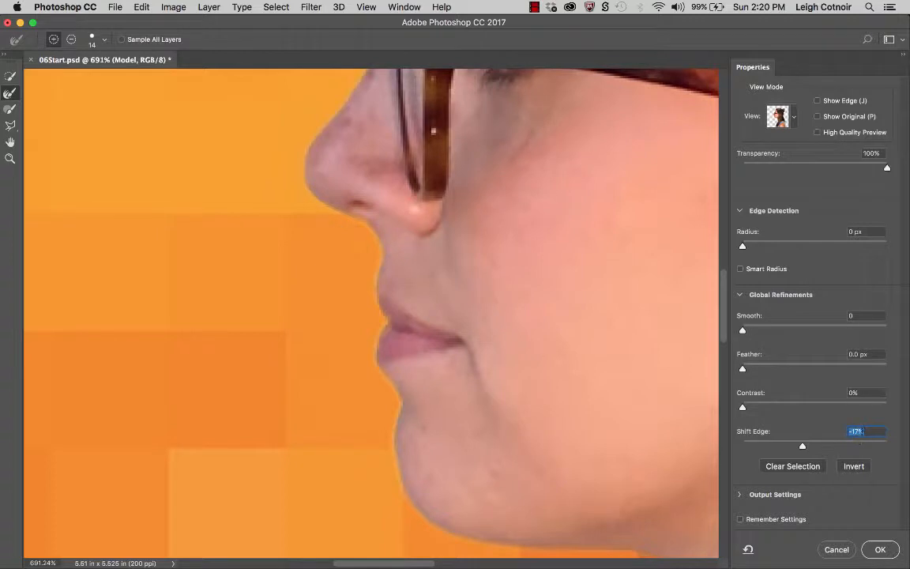
text(0)
drag(815, 447, 803, 448)
- Set Contrast to 21% and Smooth to 5 in the global refinements
scroll(594, 327, up, 2)
scroll(594, 327, right, 4)
scroll(593, 329, up, 3)
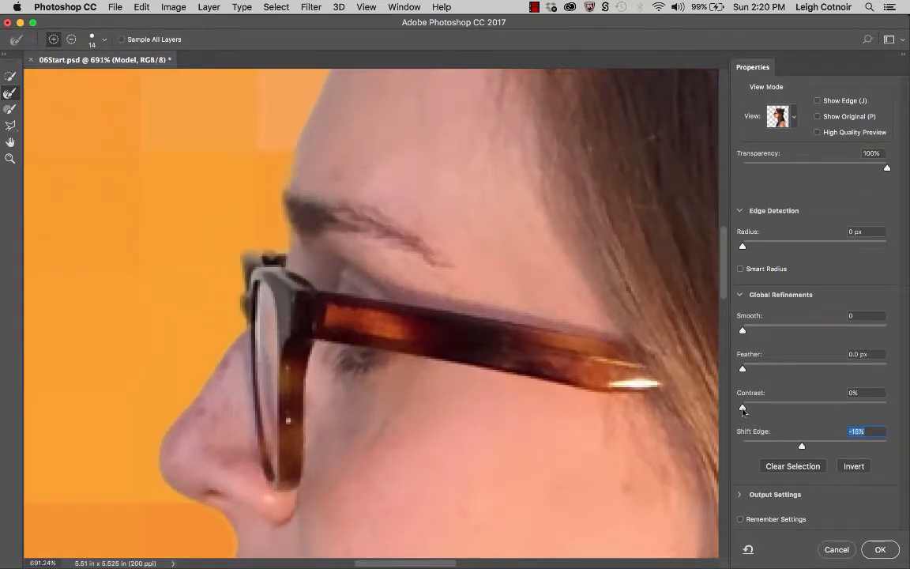
drag(743, 410, 773, 408)
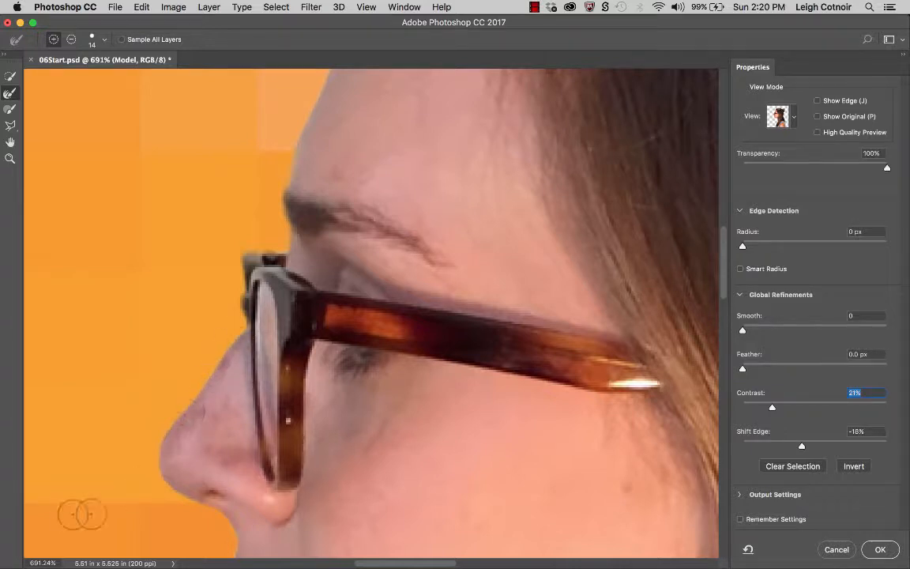
click(31, 562)
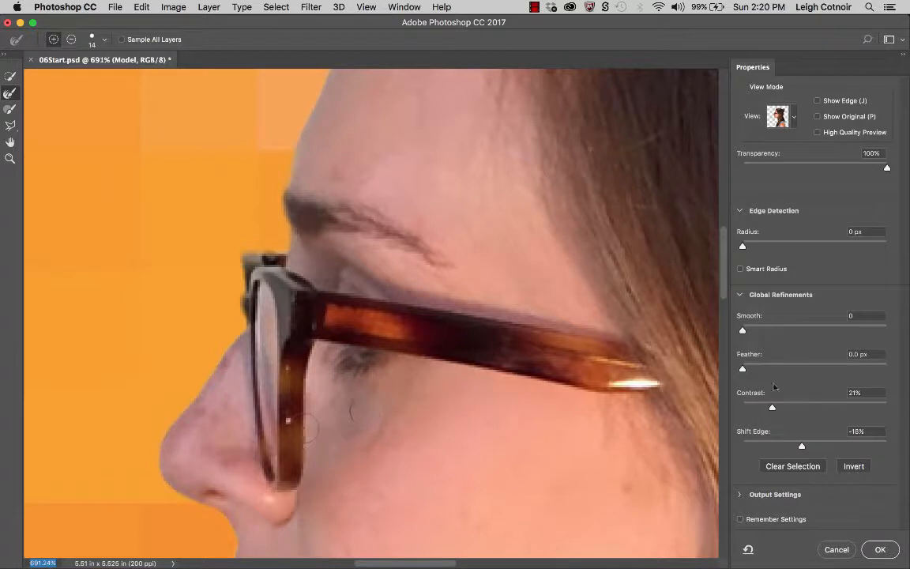
drag(741, 329, 751, 332)
- Brush the Refine Edge Brush down the loose strand hanging beside the bun
scroll(322, 312, down, 3)
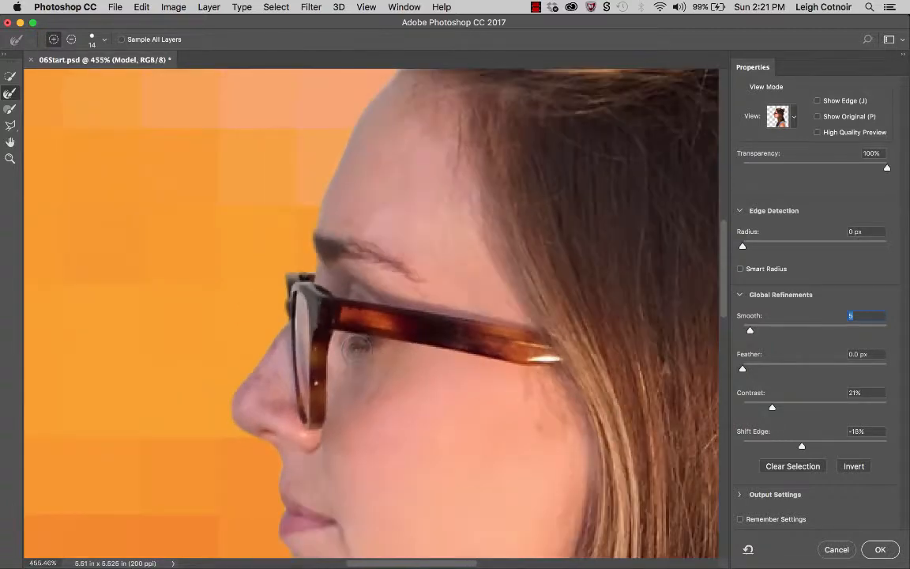
scroll(310, 316, down, 6)
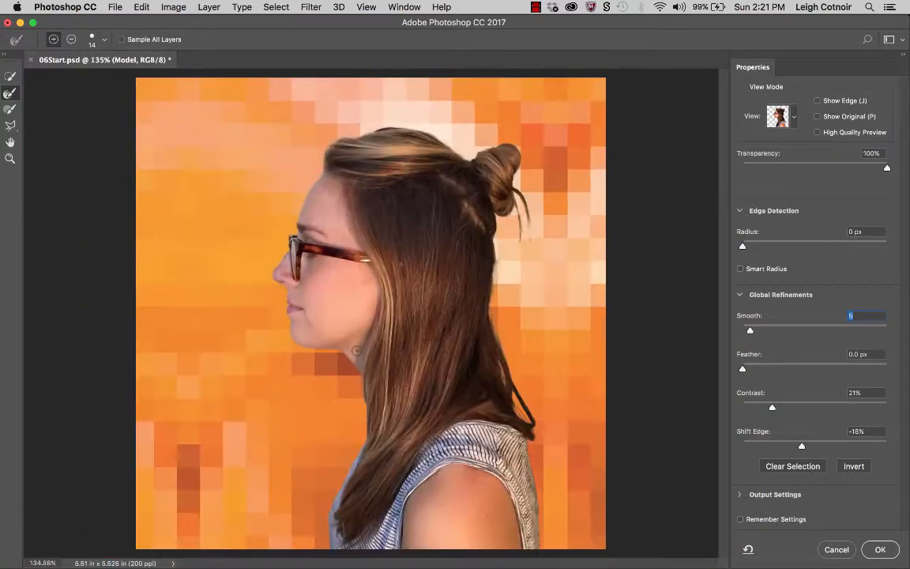
scroll(356, 351, down, 2)
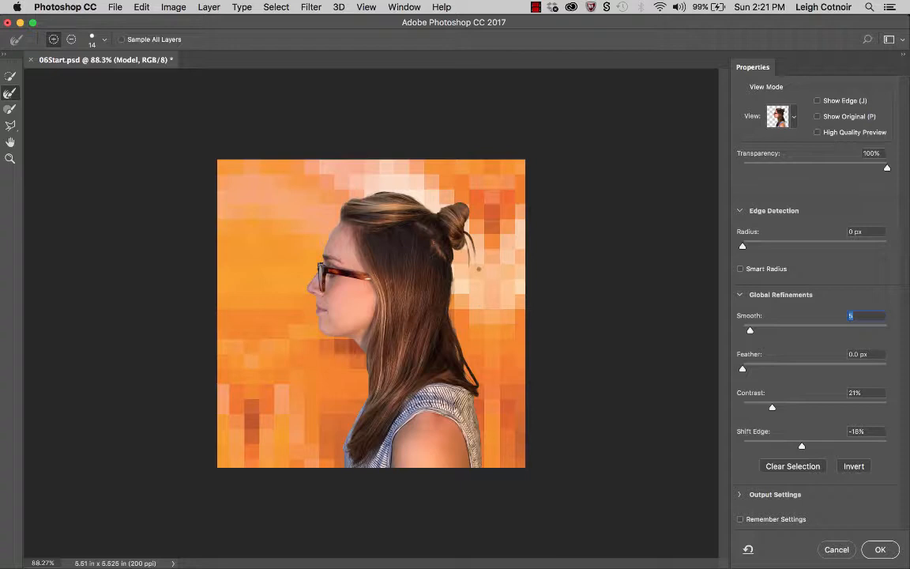
key(super+equal)
key(super+equal)
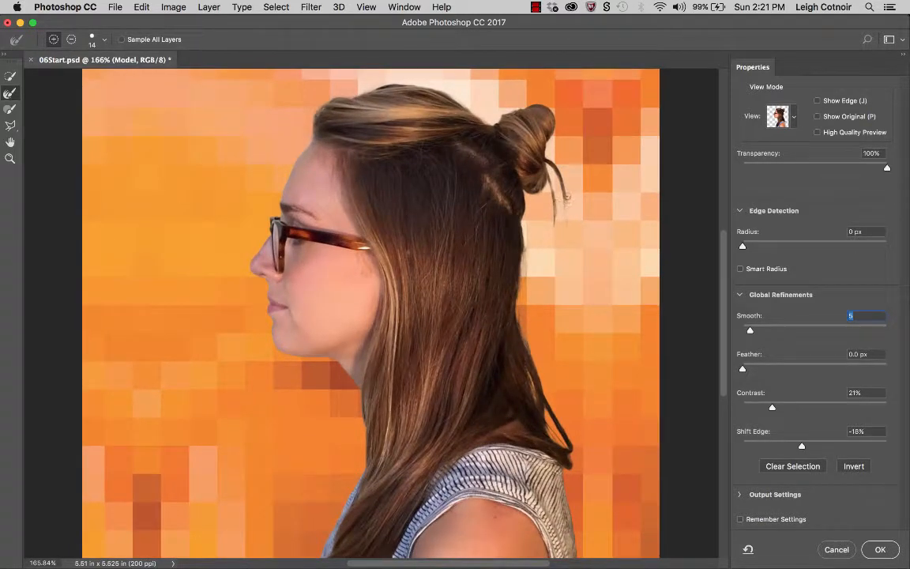
drag(566, 207, 565, 221)
- Set Shift Edge to -14% and Contrast to 14%
drag(803, 446, 804, 447)
click(774, 408)
drag(774, 408, 763, 409)
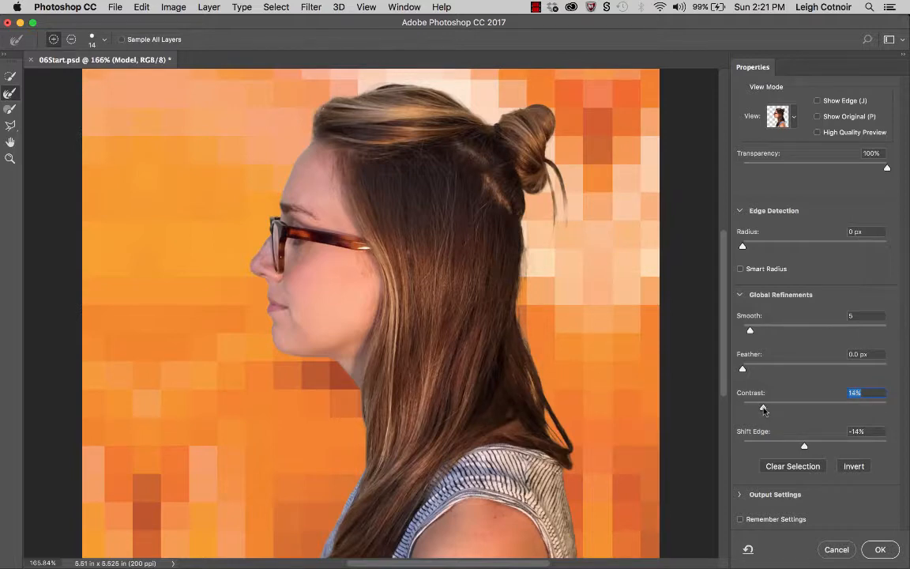
key(super+minus)
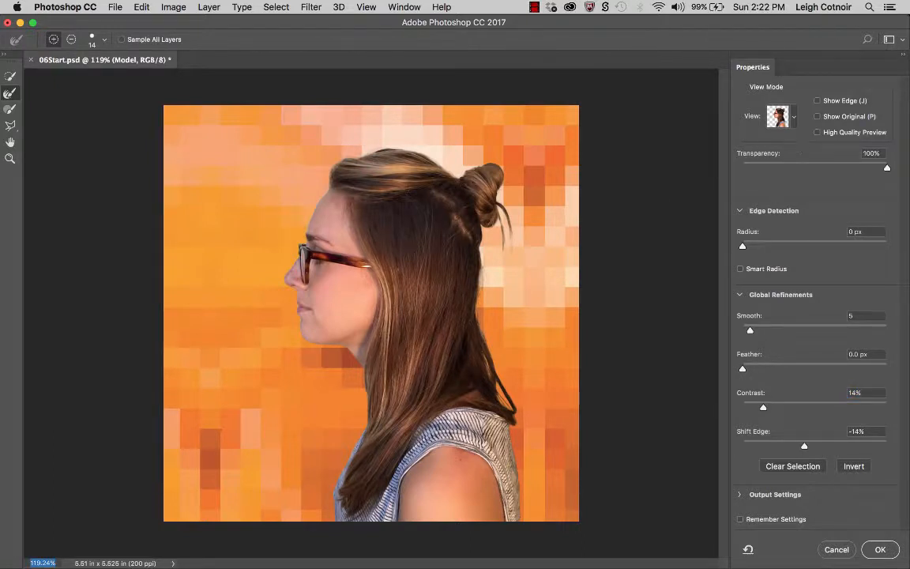
- Switch the view to Black & White and paint over the loose strand beside the bun with a 9 px Brush
click(790, 119)
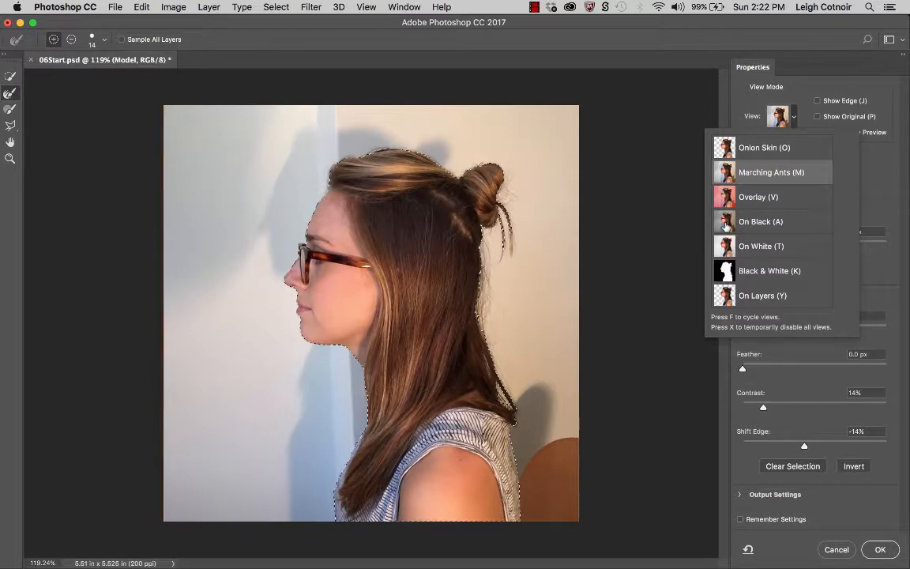
click(739, 272)
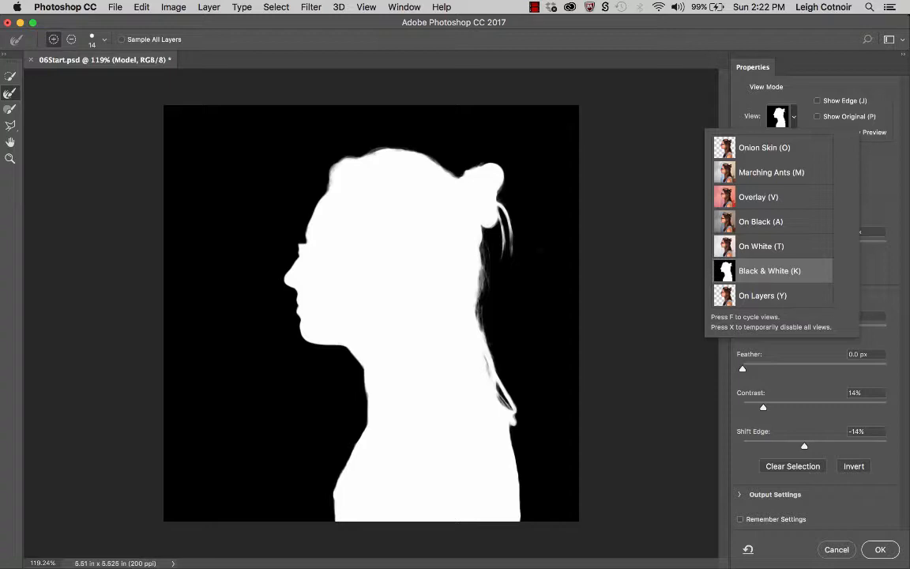
key(super+plus)
key(super+plus)
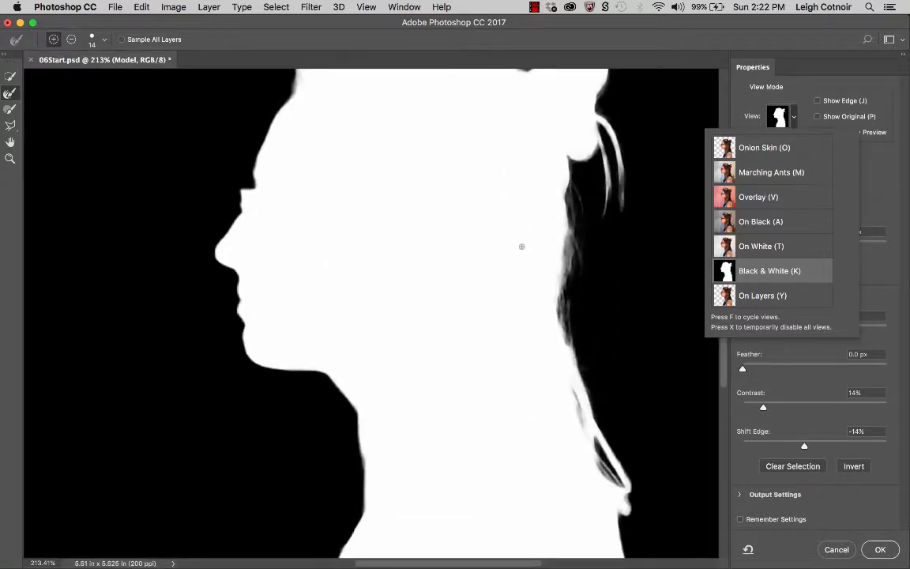
drag(520, 247, 329, 261)
key(super+plus)
scroll(372, 313, up, 5)
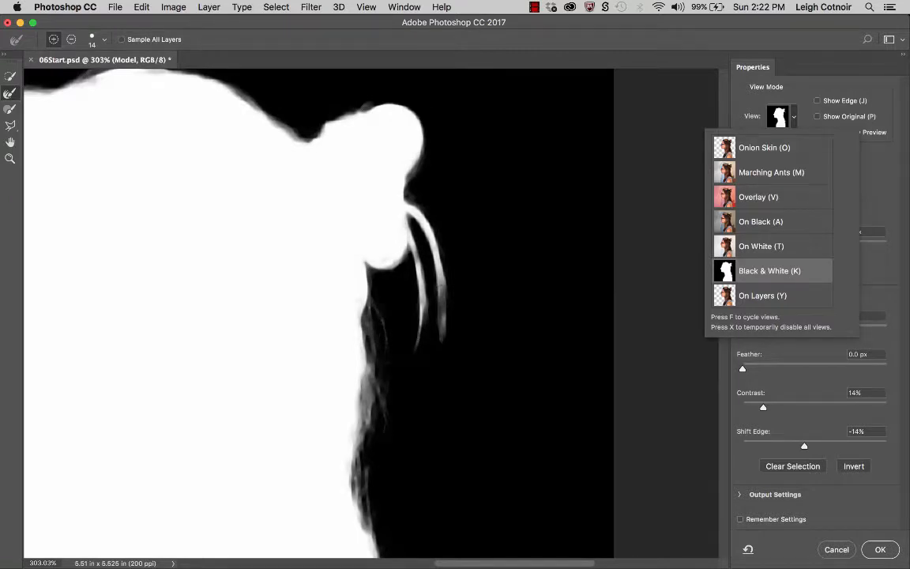
click(10, 109)
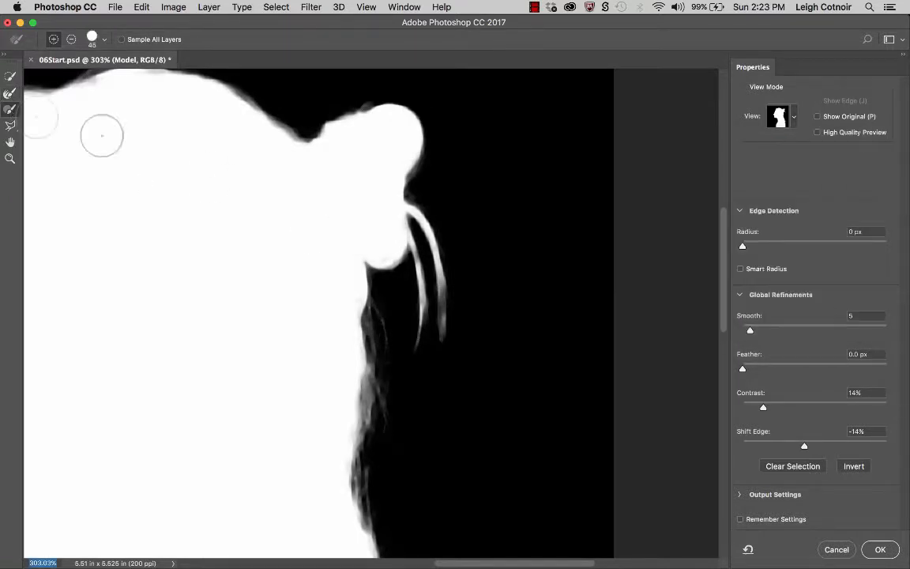
key(bracketleft)
key(bracketleft)
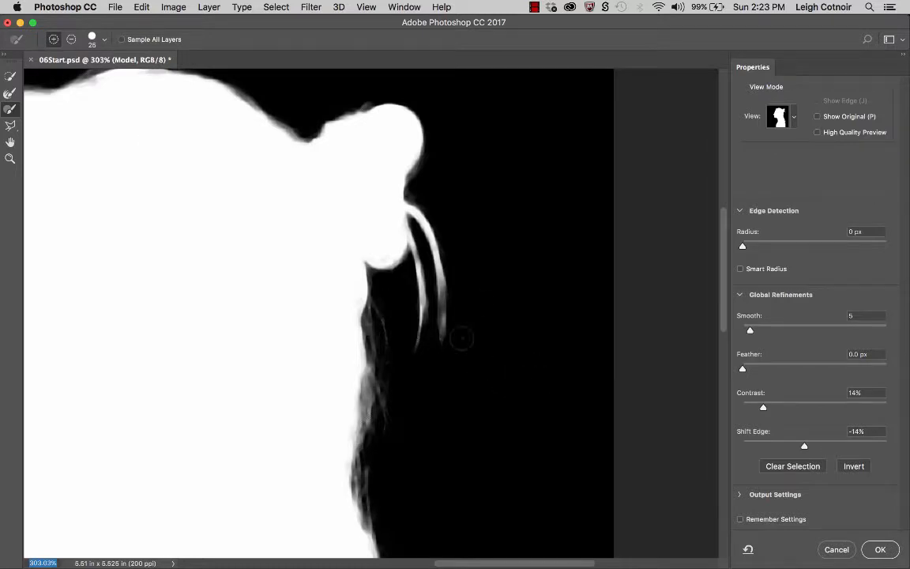
key(bracketleft)
key(bracketleft)
drag(440, 283, 443, 316)
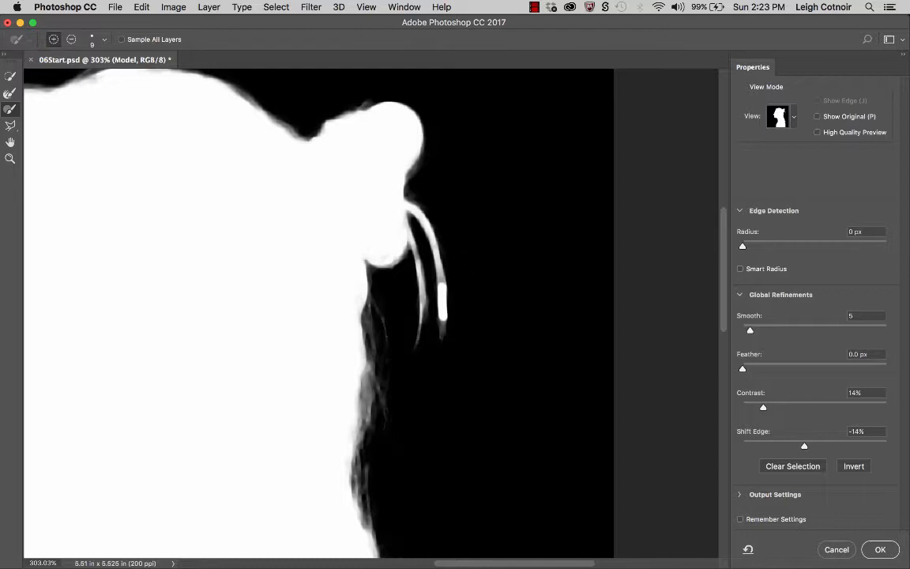
- Switch the view back to Onion Skin and check the whole figure against the background
click(779, 117)
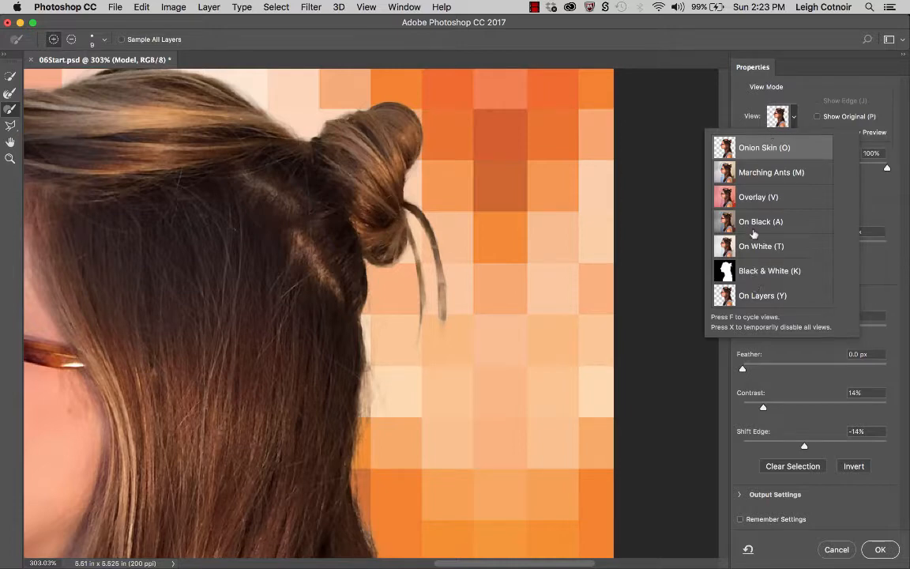
click(678, 210)
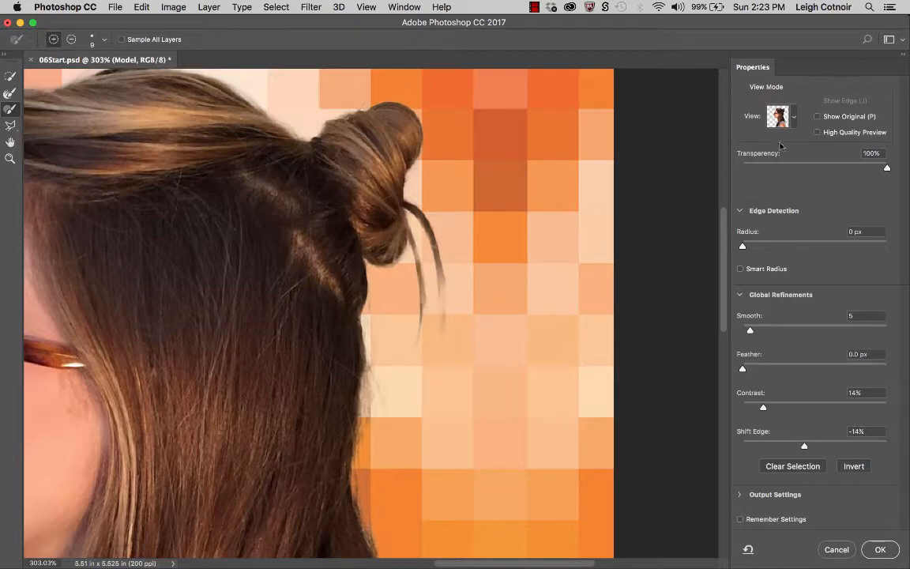
click(793, 119)
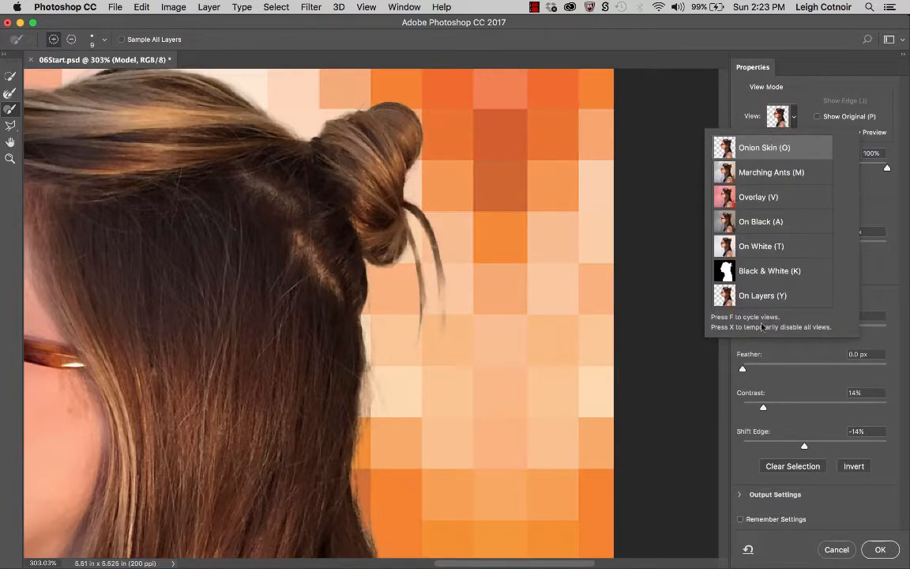
click(709, 107)
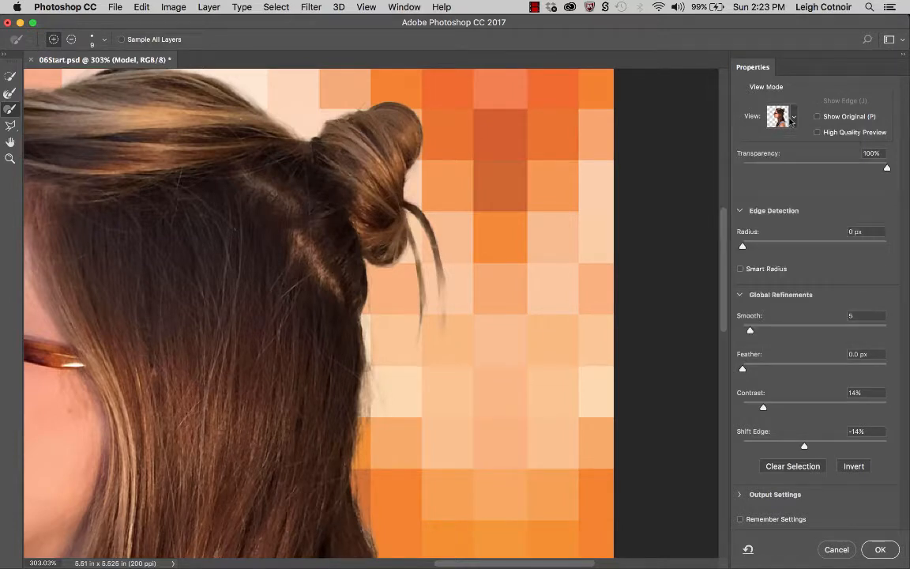
scroll(386, 449, down, 5)
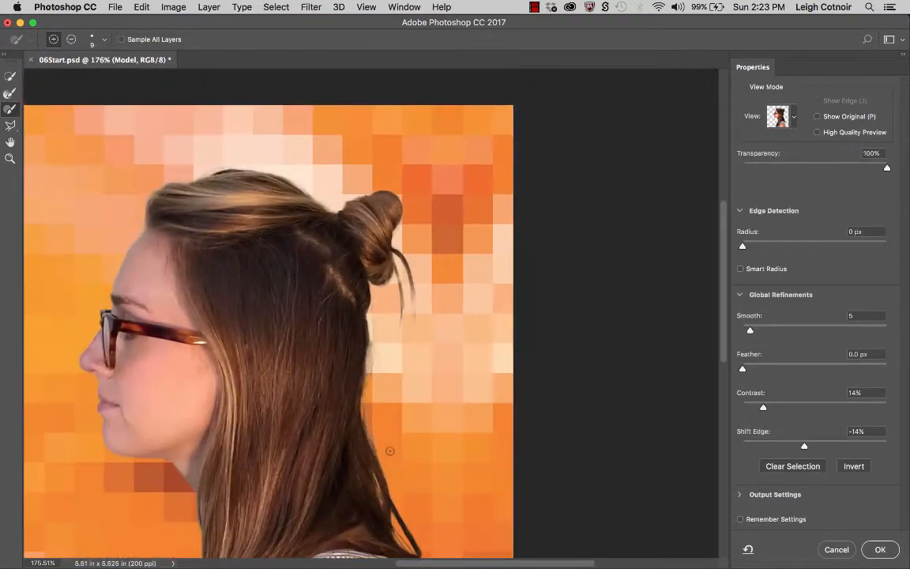
scroll(390, 451, up, 2)
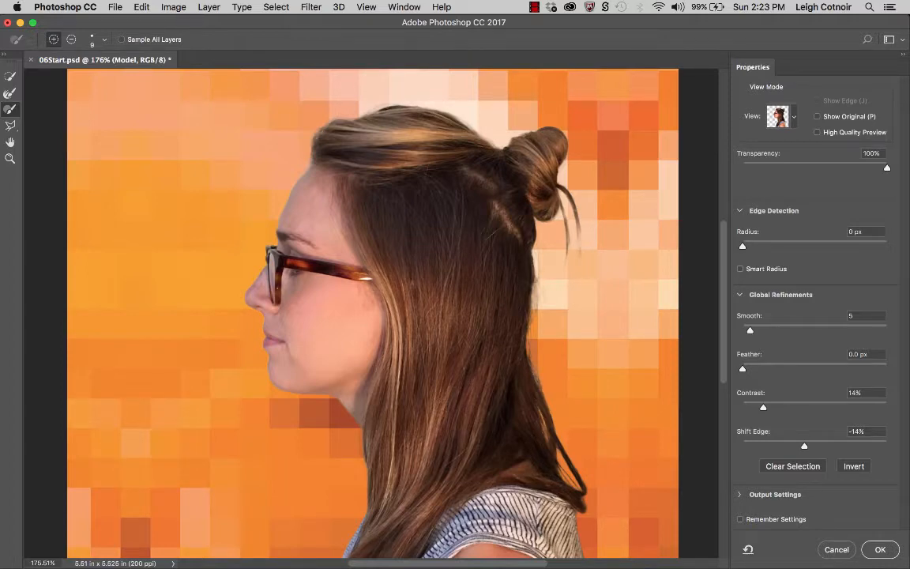
scroll(427, 439, down, 3)
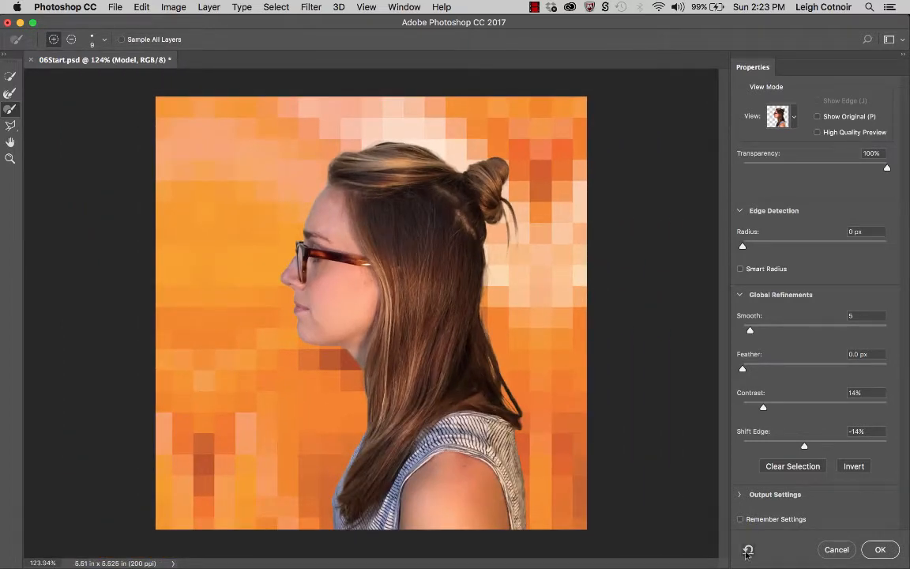
- Enable Decontaminate Colors, output to a New Layer with Layer Mask, and apply Select and Mask
click(739, 495)
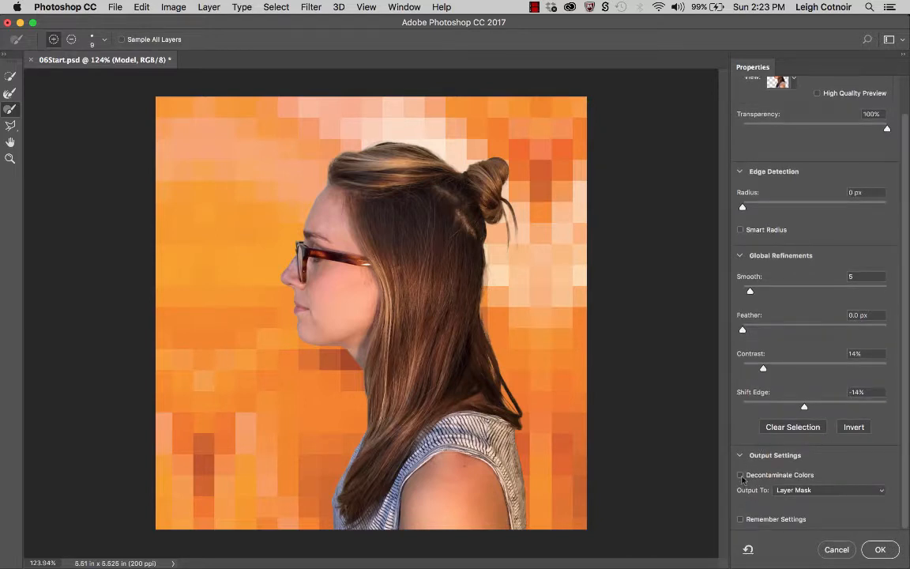
click(740, 476)
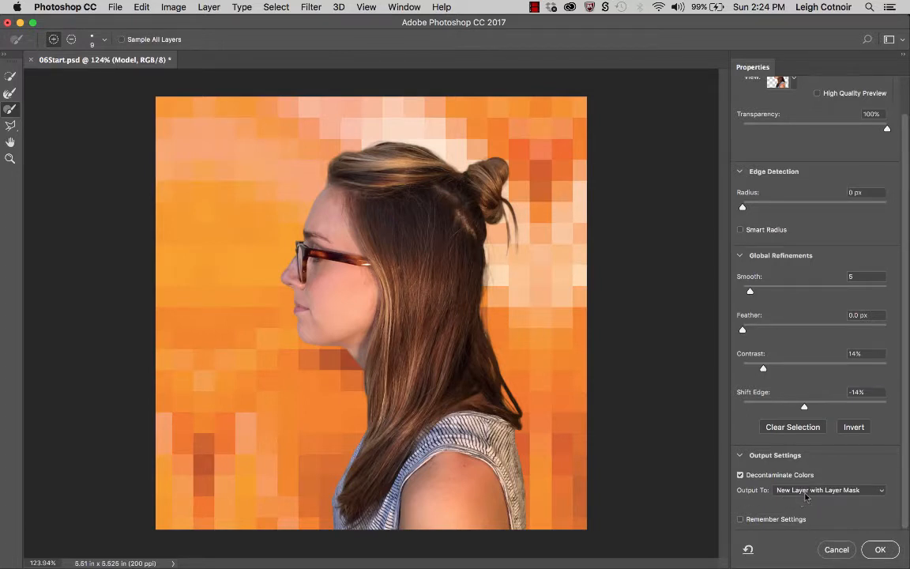
click(864, 495)
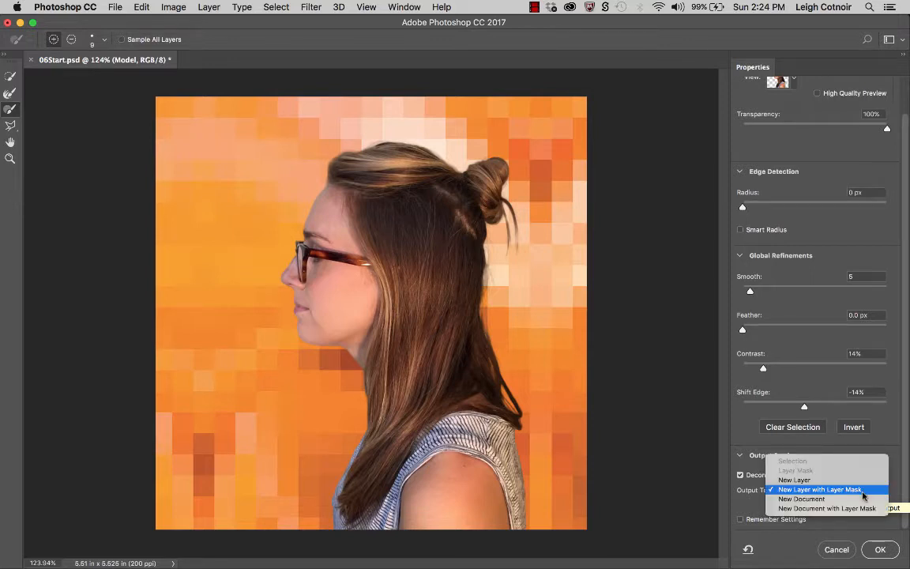
click(863, 490)
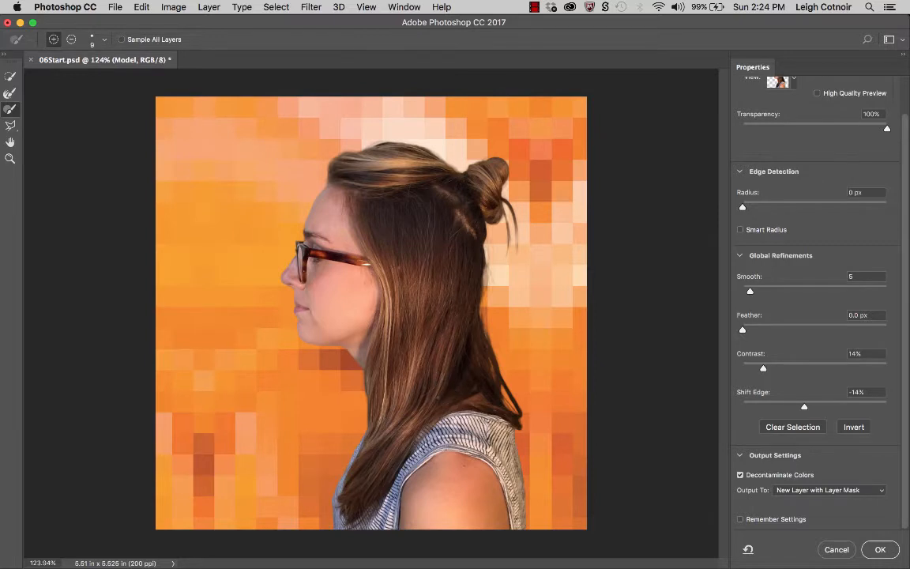
click(881, 549)
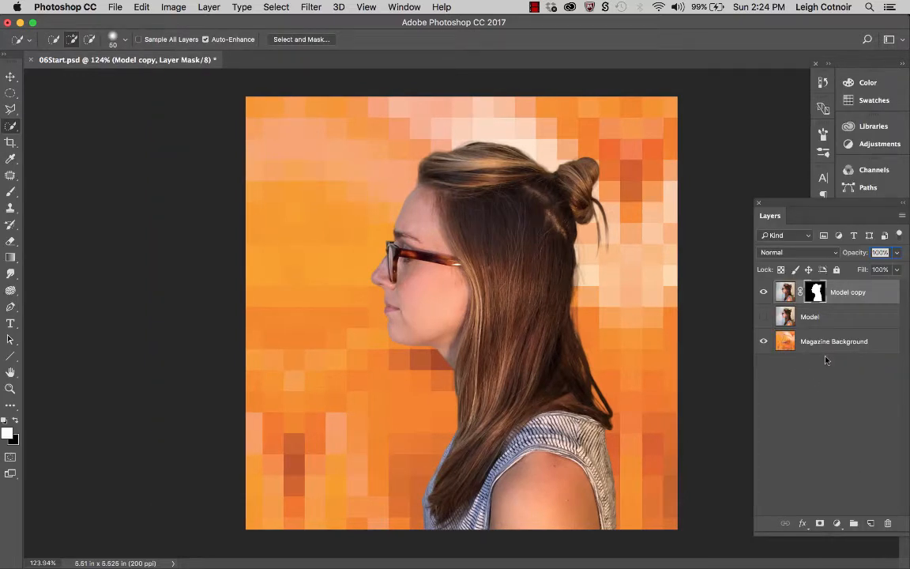
click(764, 317)
click(764, 317)
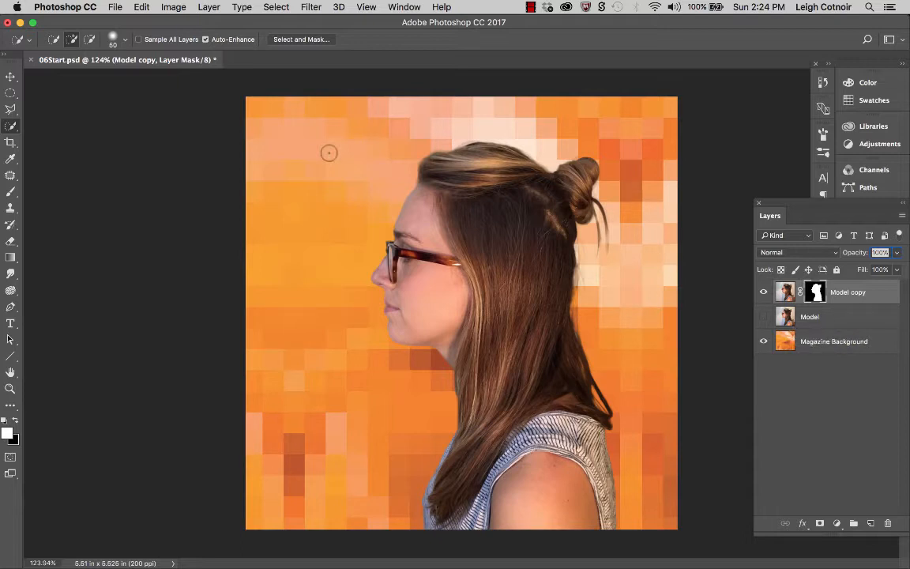
- Save the document as WORKING.psd with Maximize Compatibility on
click(115, 7)
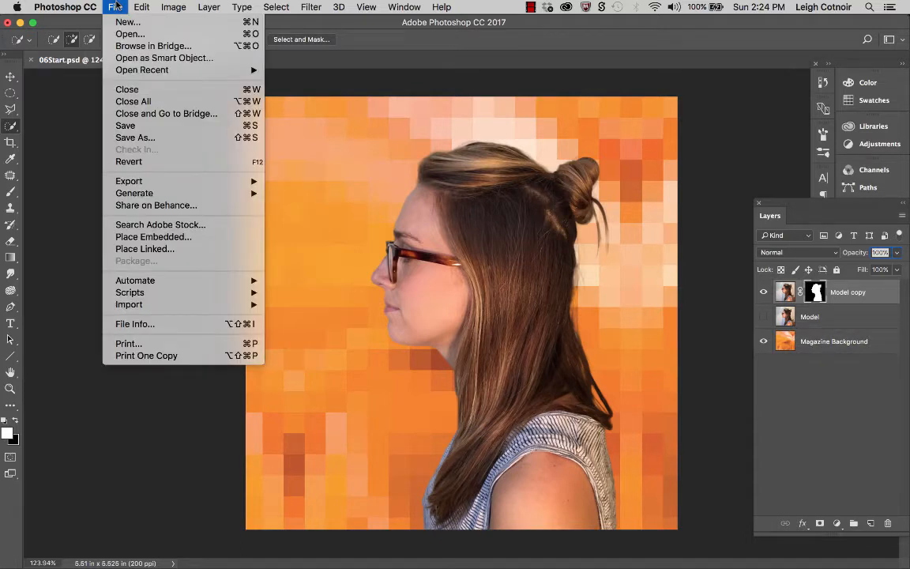
click(135, 138)
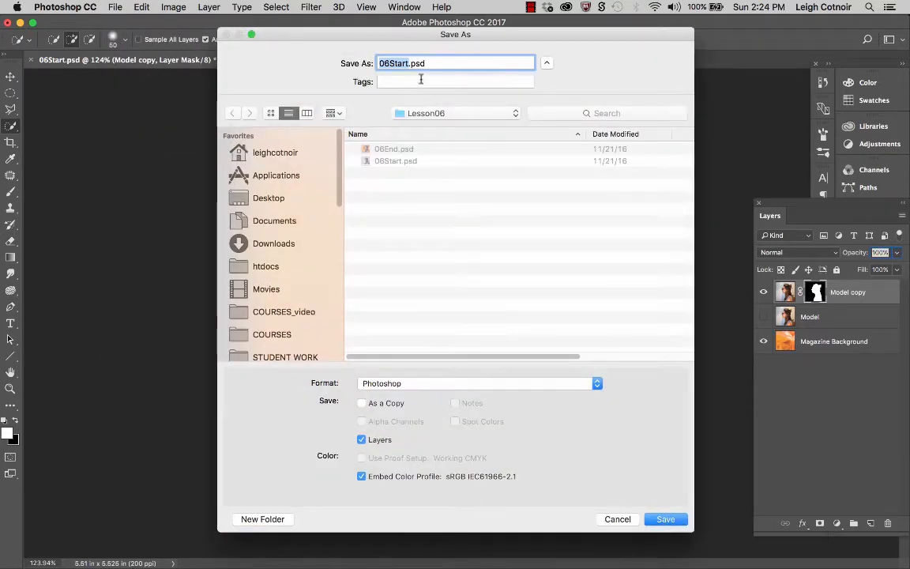
text(06Working)
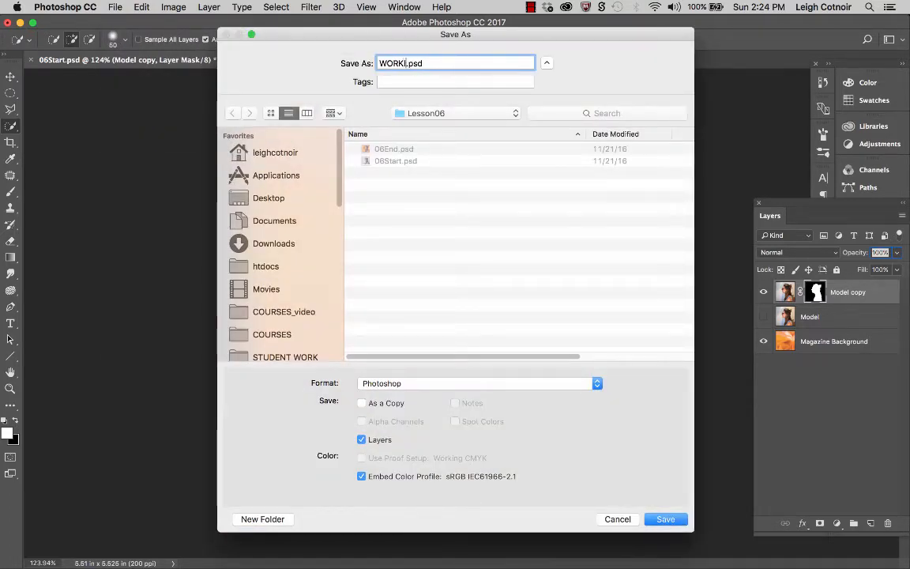
key(Return)
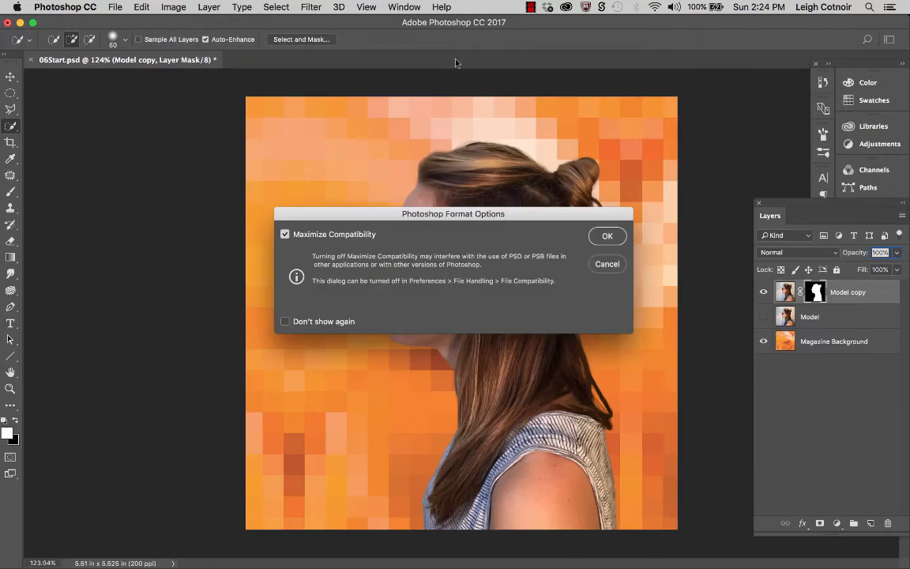
click(605, 236)
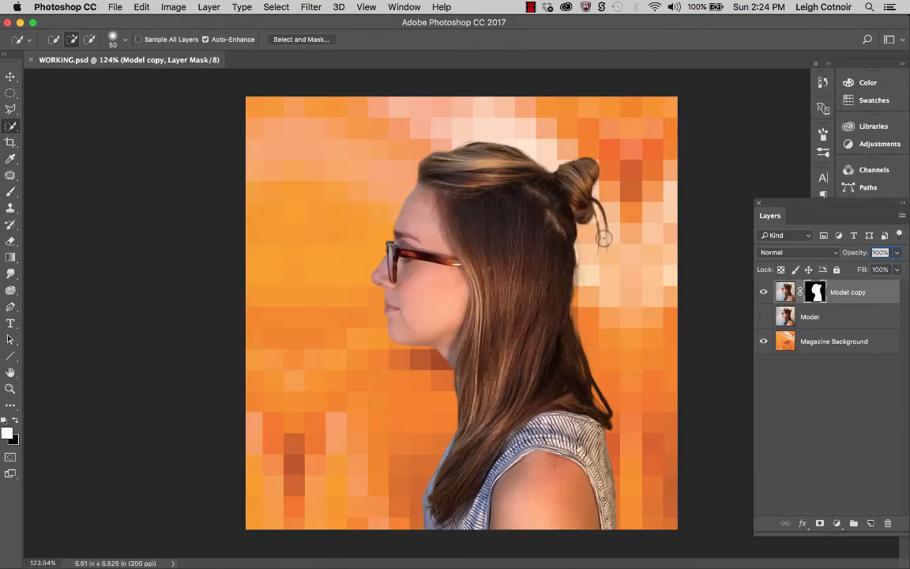